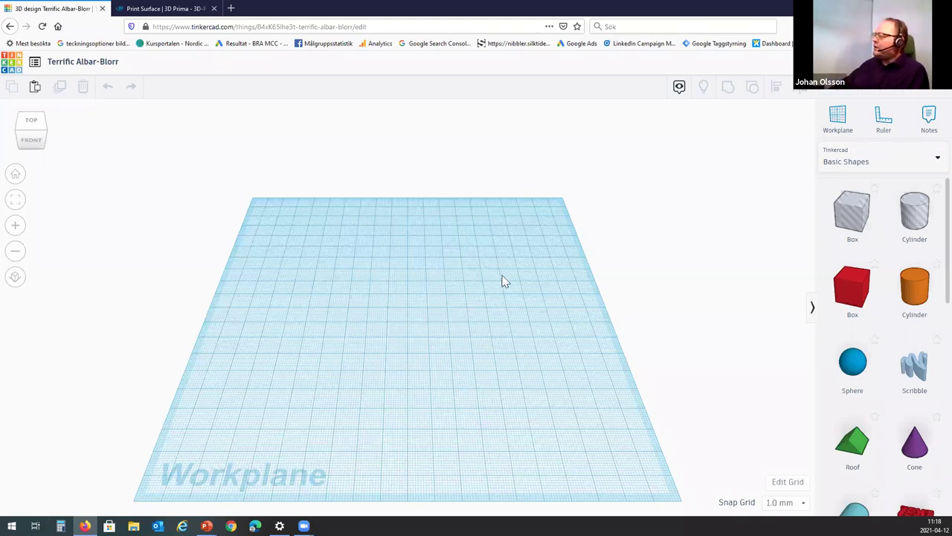
{"action": "scroll", "coordinate": [462, 345], "scroll_direction": "down", "scroll_amount": 5}
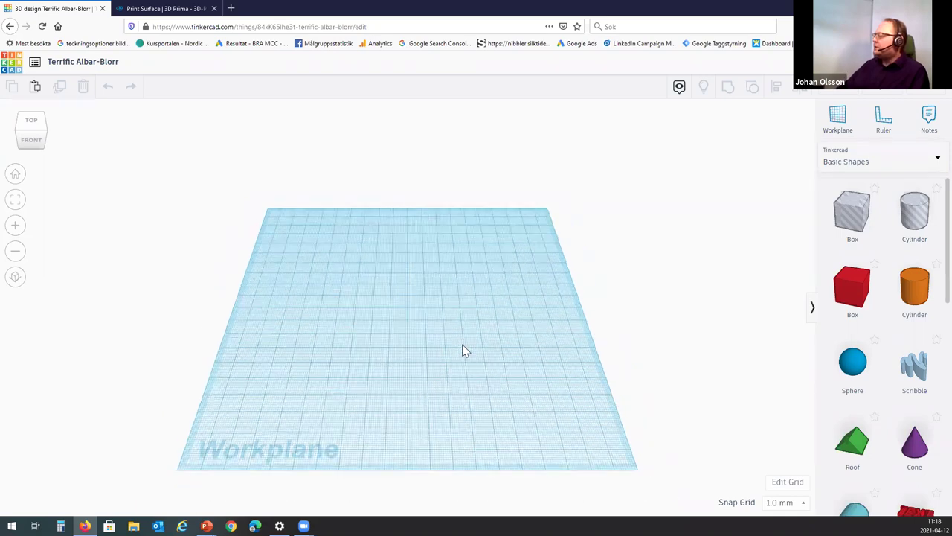
{"action": "scroll", "coordinate": [462, 343], "scroll_direction": "up", "scroll_amount": 1}
{"action": "scroll", "coordinate": [462, 348], "scroll_direction": "up", "scroll_amount": 2}
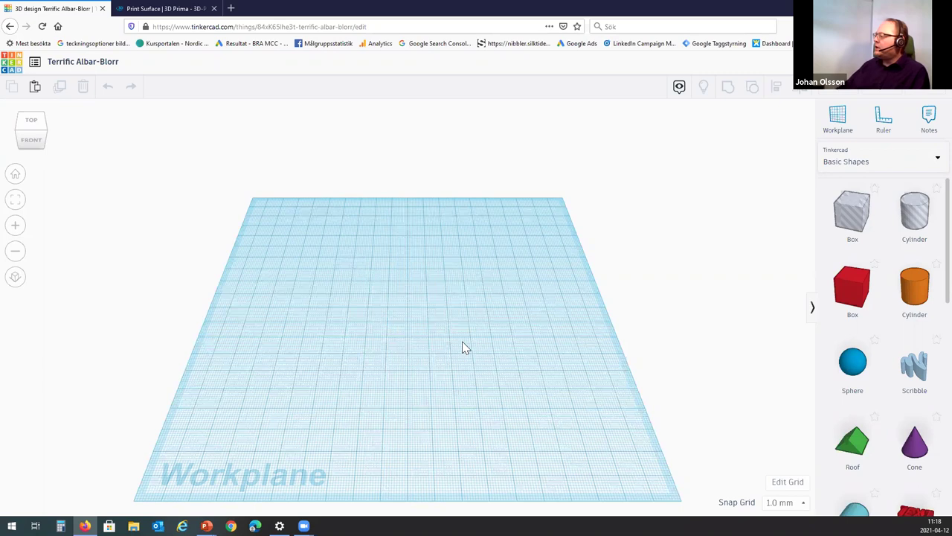
{"action": "scroll", "coordinate": [462, 342], "scroll_direction": "down", "scroll_amount": 3}
{"action": "scroll", "coordinate": [462, 342], "scroll_direction": "up", "scroll_amount": 1}
{"action": "scroll", "coordinate": [462, 343], "scroll_direction": "up", "scroll_amount": 5}
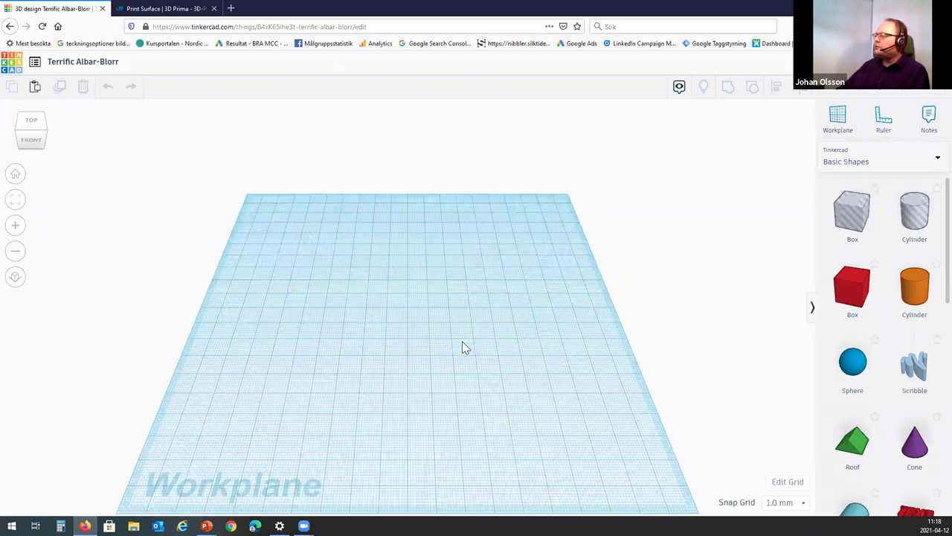
{"action": "scroll", "coordinate": [462, 344], "scroll_direction": "down", "scroll_amount": 3}
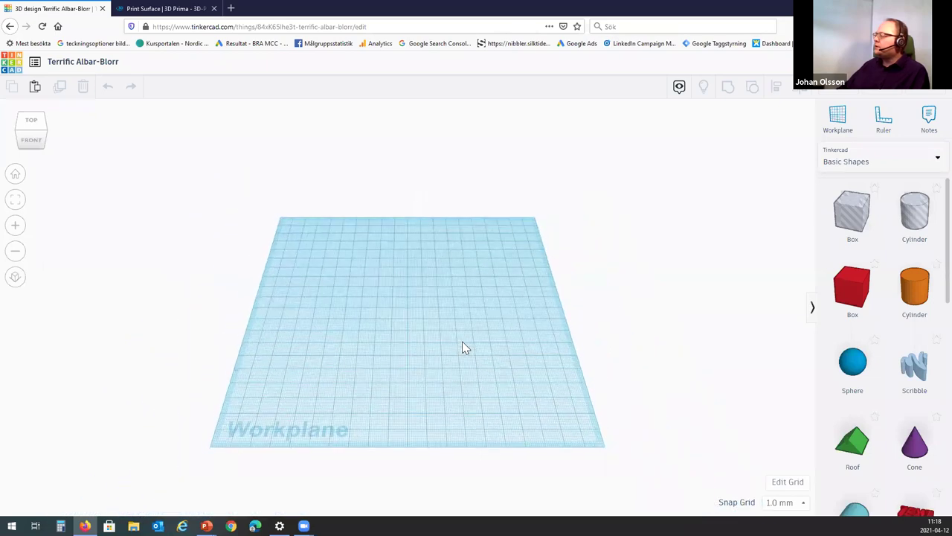
{"action": "scroll", "coordinate": [462, 344], "scroll_direction": "up", "scroll_amount": 3}
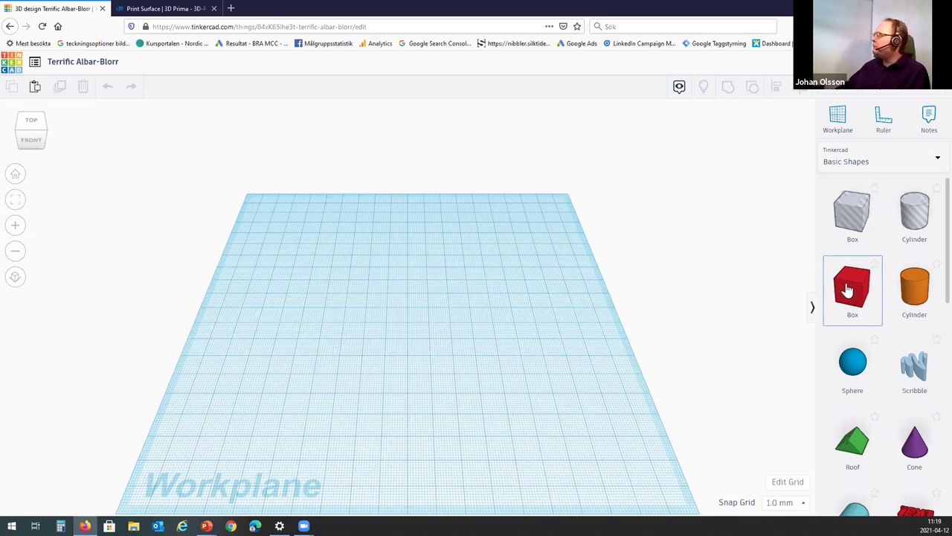
Place a solid cylinder from the Basic Shapes collection near the middle of the workplane
{"action": "left_click", "coordinate": [930, 162]}
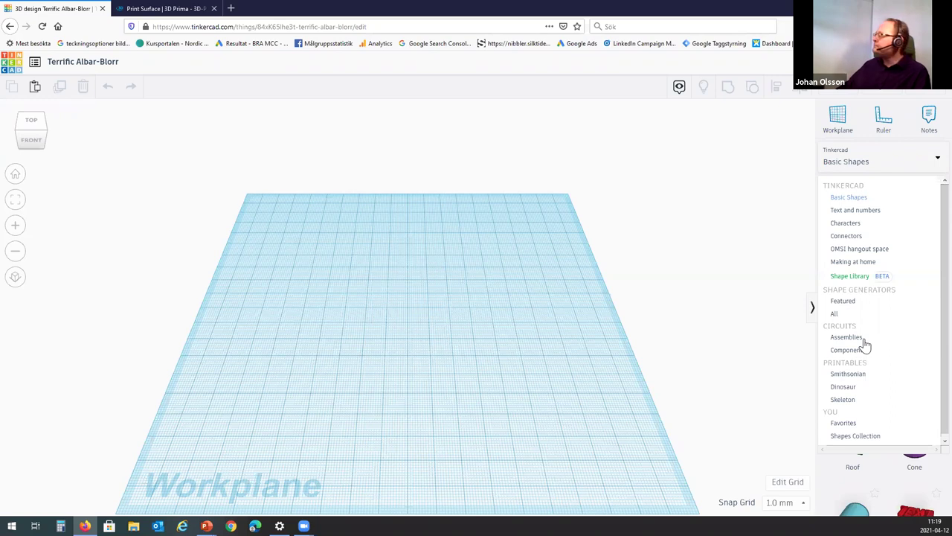
{"action": "left_click", "coordinate": [859, 199]}
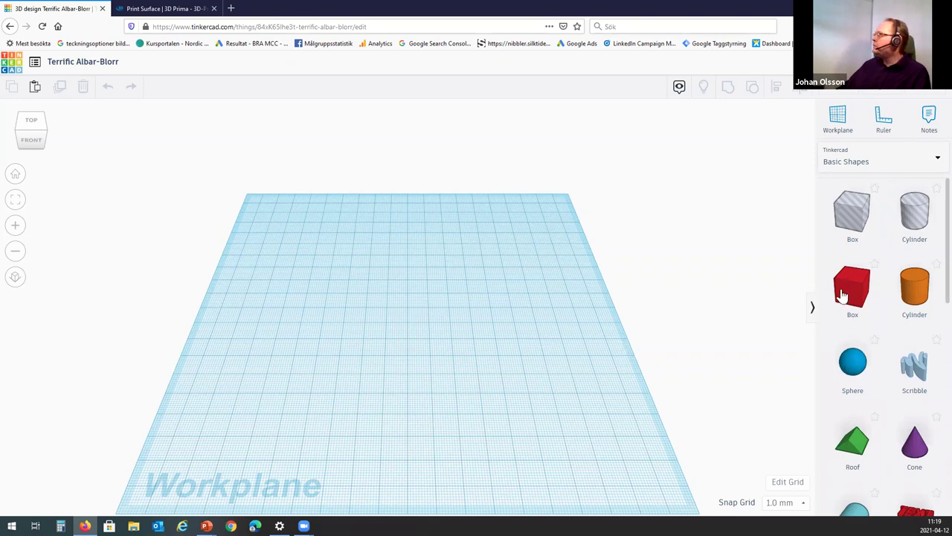
{"action": "left_click", "coordinate": [401, 308]}
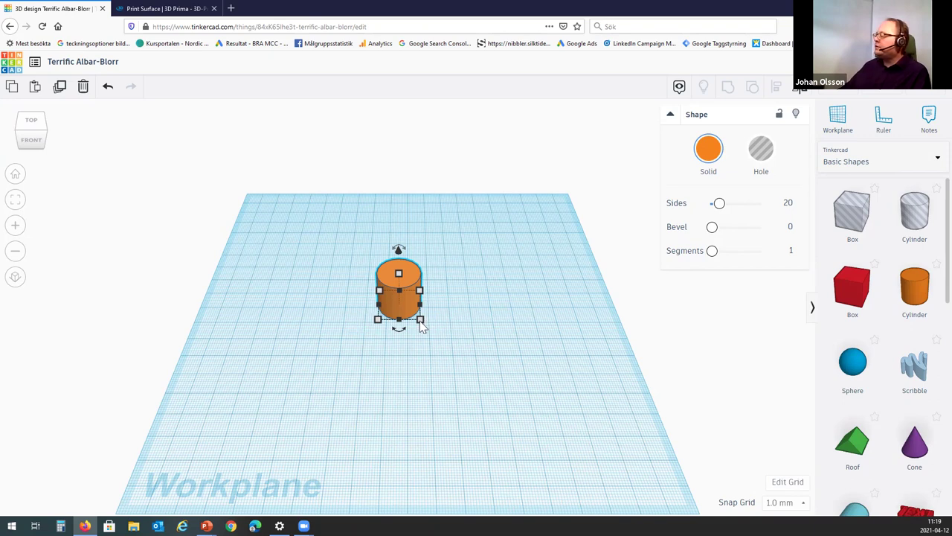
Set the cylinder's length and width to 25 mm each
{"action": "mouse_move", "coordinate": [421, 320]}
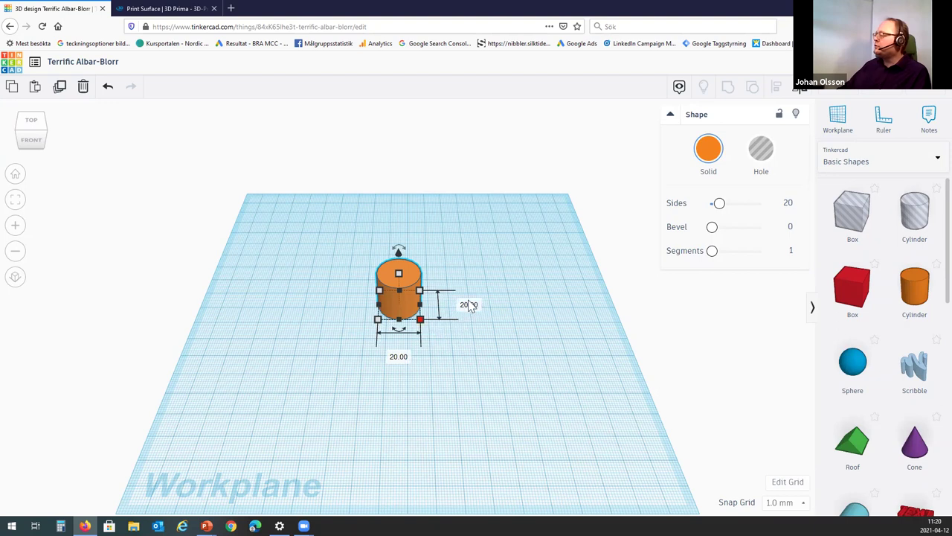
{"action": "left_click", "coordinate": [469, 304]}
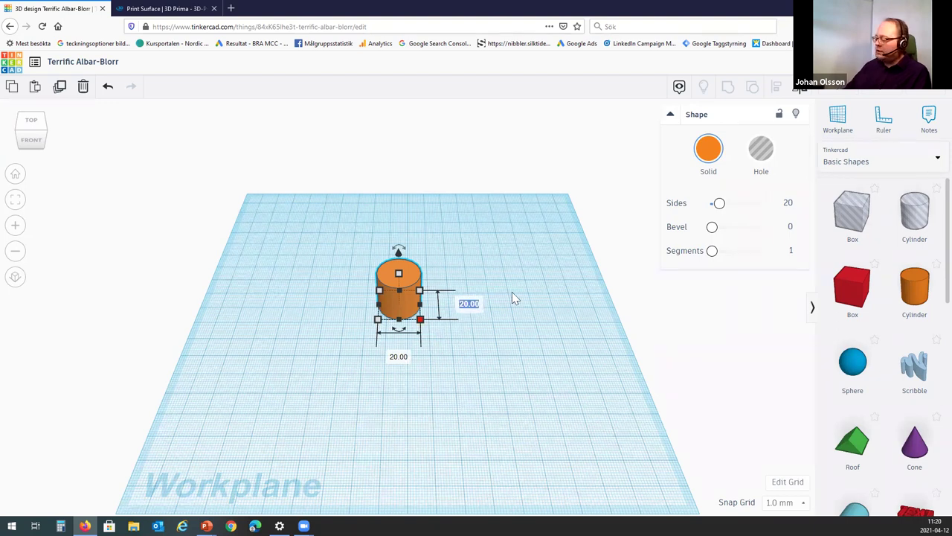
{"action": "type", "text": "25"}
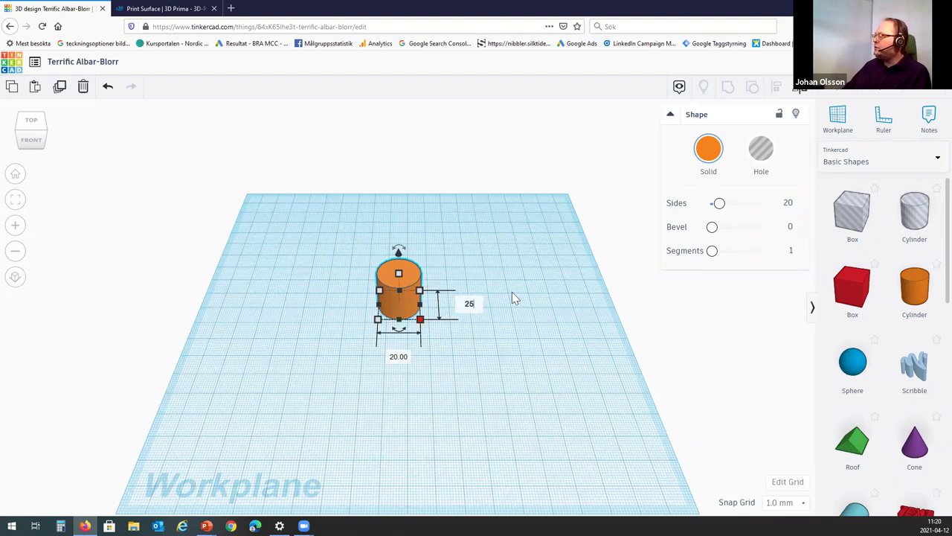
{"action": "key", "text": "Return"}
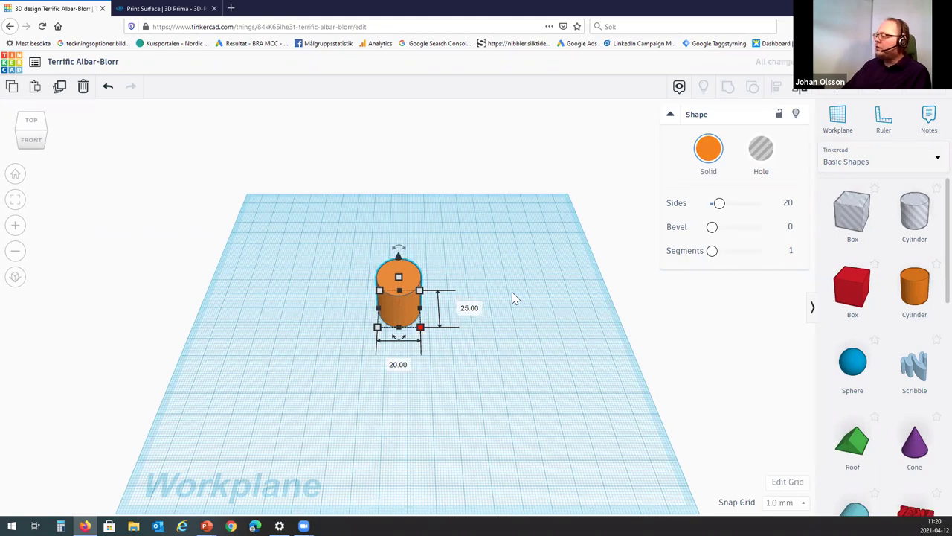
{"action": "left_click", "coordinate": [401, 363]}
{"action": "type", "text": "25"}
{"action": "key", "text": "Return"}
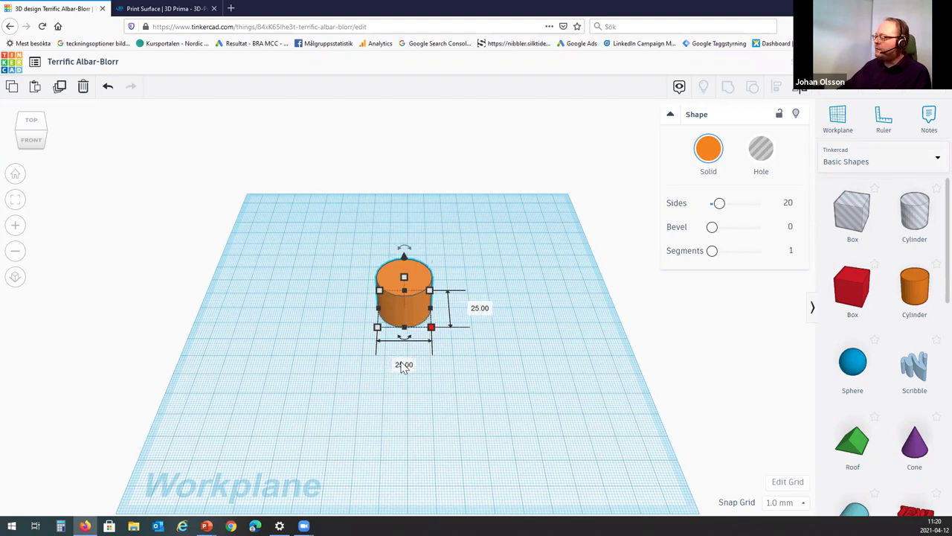
{"action": "left_click", "coordinate": [429, 390]}
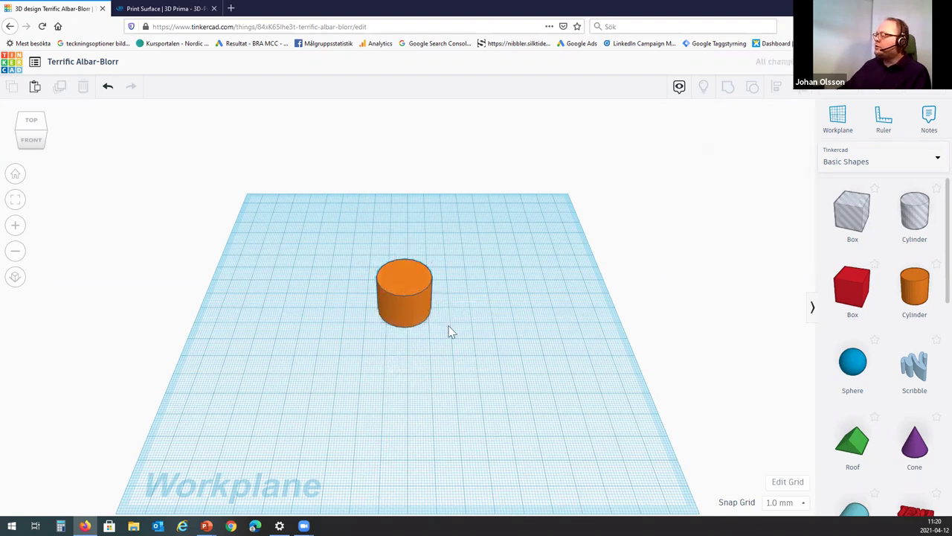
Resize the cylinder's base to 45 by 45 mm and reposition it near the middle of the workplane
{"action": "left_click", "coordinate": [423, 314]}
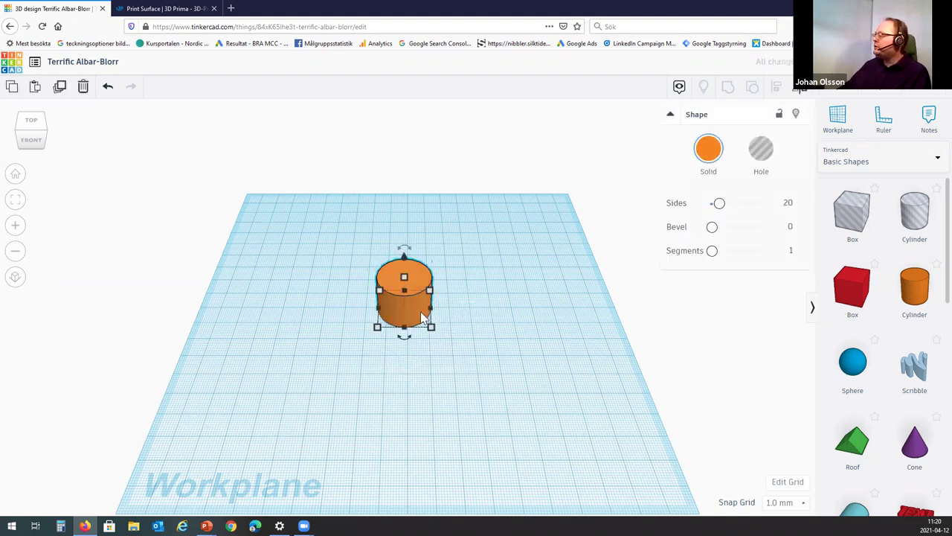
{"action": "left_click_drag", "start_coordinate": [431, 327], "coordinate": [480, 397]}
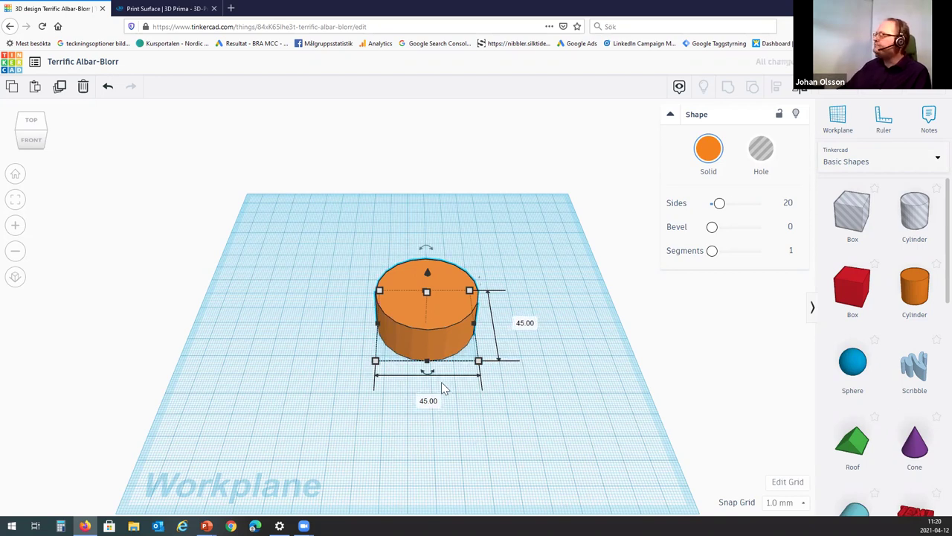
{"action": "left_click", "coordinate": [459, 380]}
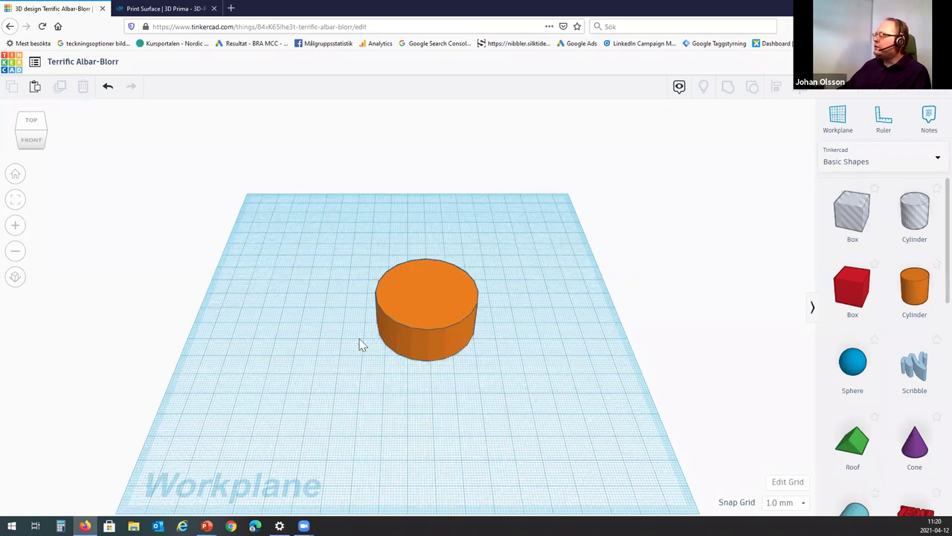
{"action": "key", "text": "ctrl+z"}
{"action": "key", "text": "ctrl+y"}
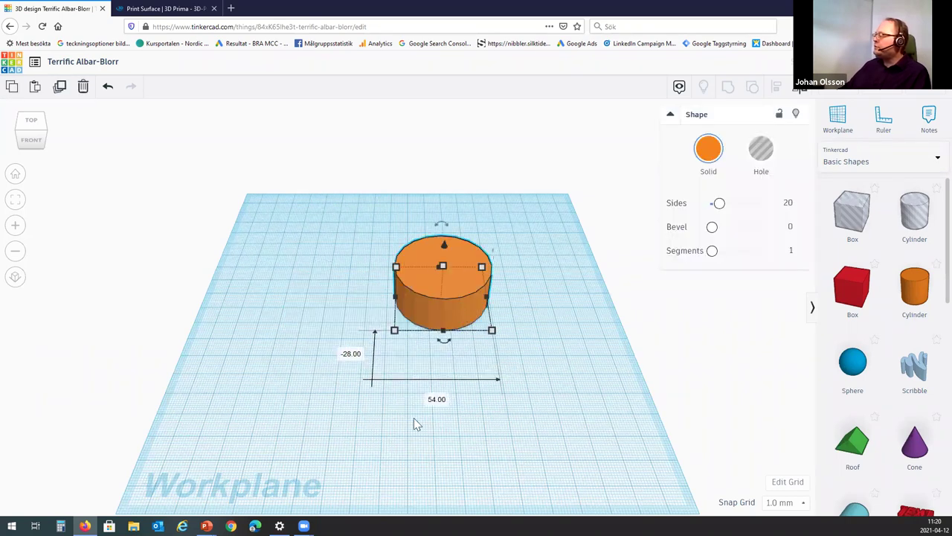
{"action": "left_click", "coordinate": [495, 392]}
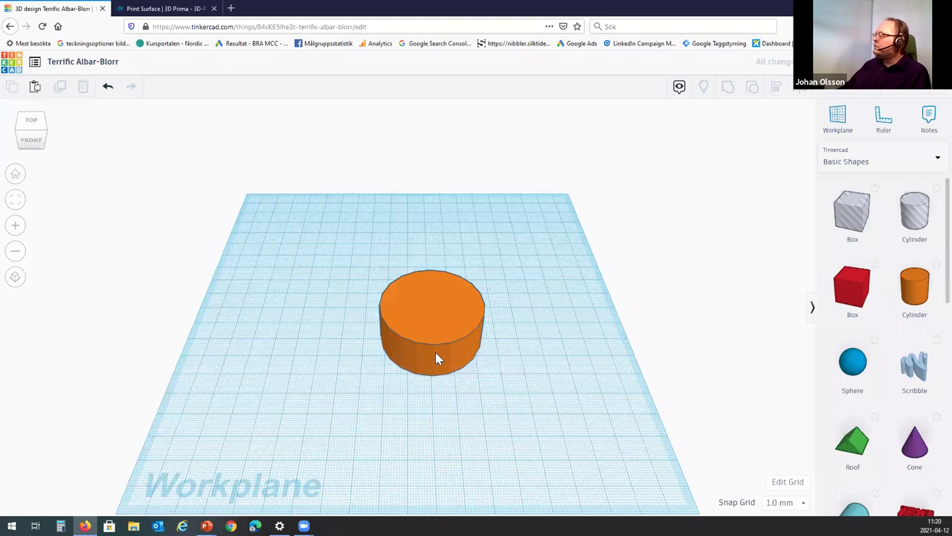
Stretch the cylinder upward and settle its height at 25 mm
{"action": "left_click", "coordinate": [435, 304]}
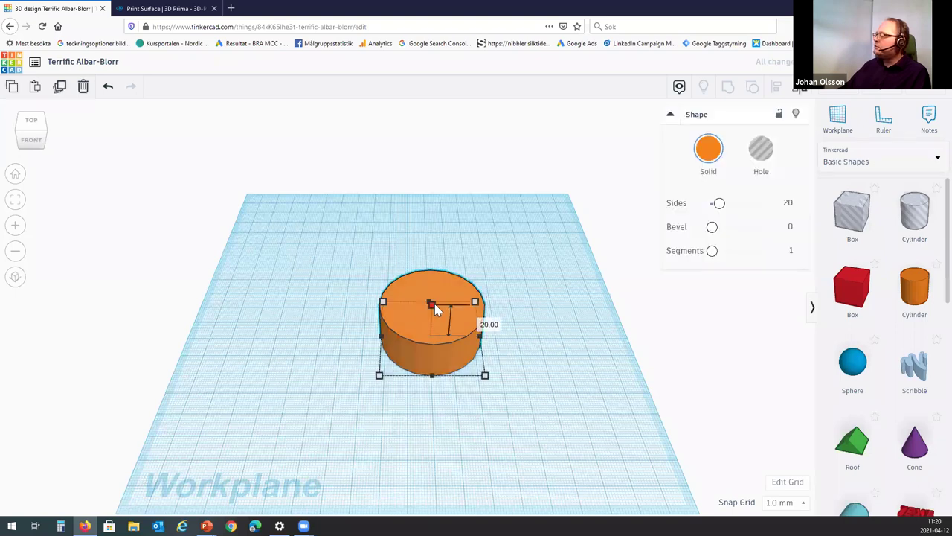
{"action": "left_click_drag", "start_coordinate": [434, 302], "coordinate": [452, 194]}
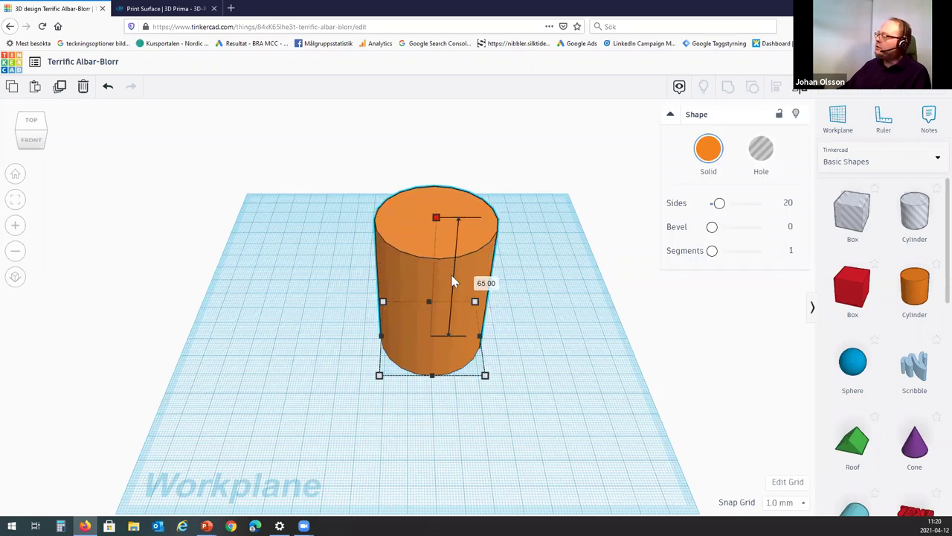
{"action": "left_click_drag", "start_coordinate": [449, 311], "coordinate": [451, 280]}
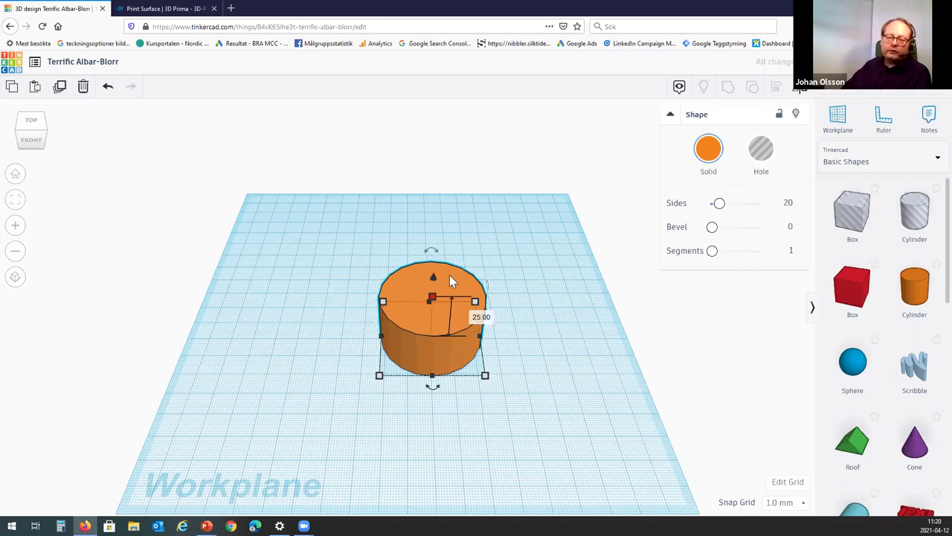
{"action": "left_click", "coordinate": [539, 359]}
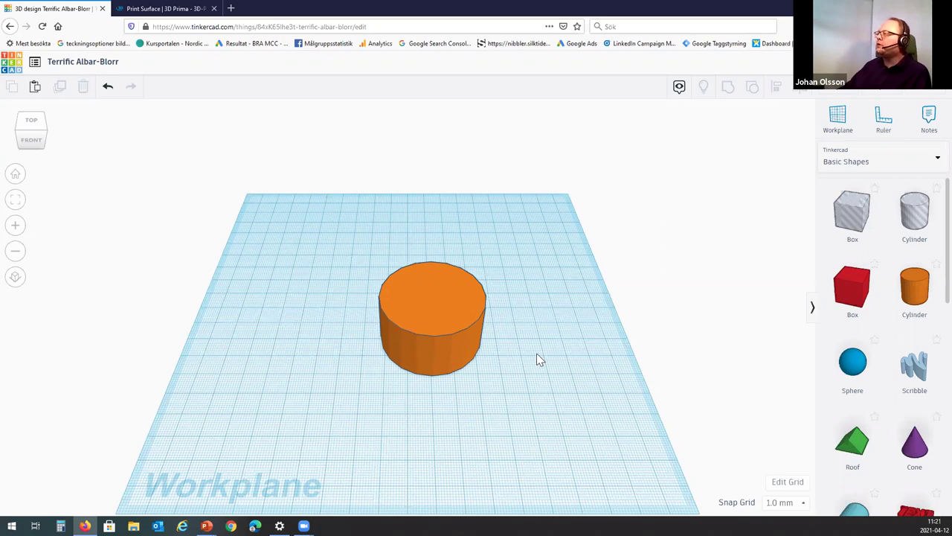
Smooth the cylinder by raising its number of sides to 64
{"action": "left_click", "coordinate": [450, 297]}
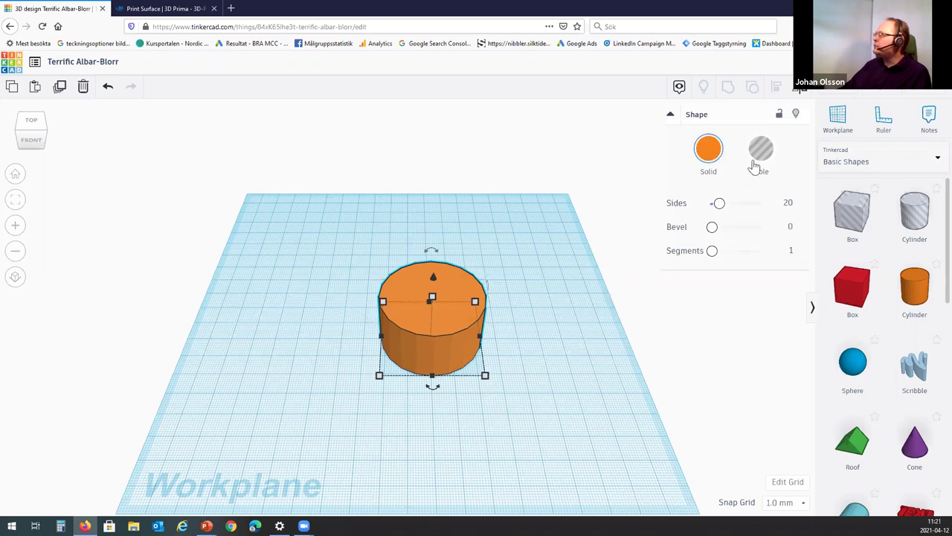
{"action": "left_click_drag", "start_coordinate": [717, 203], "coordinate": [784, 202]}
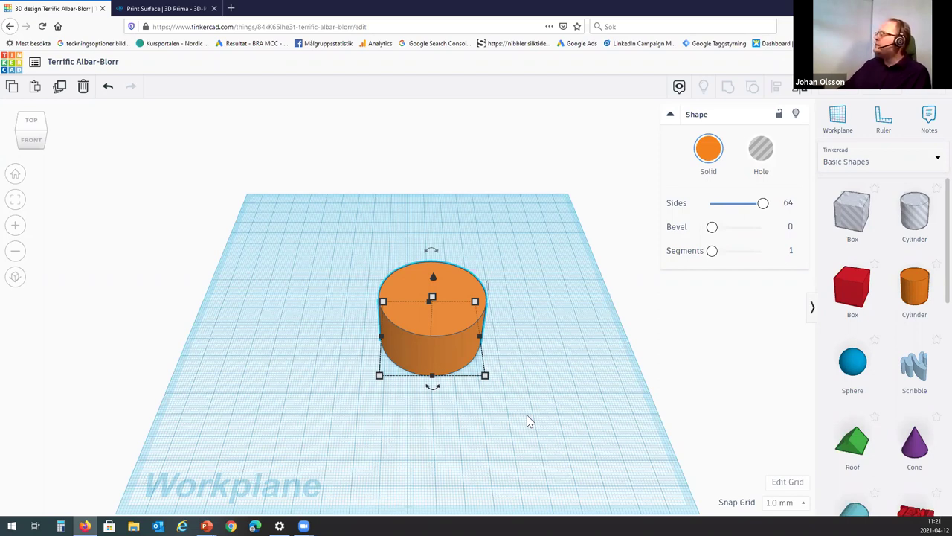
Try a bevel of 2.5 with 10 segments on the cylinder and restore bevel 0 and 1 segment
{"action": "left_click_drag", "start_coordinate": [714, 254], "coordinate": [778, 250]}
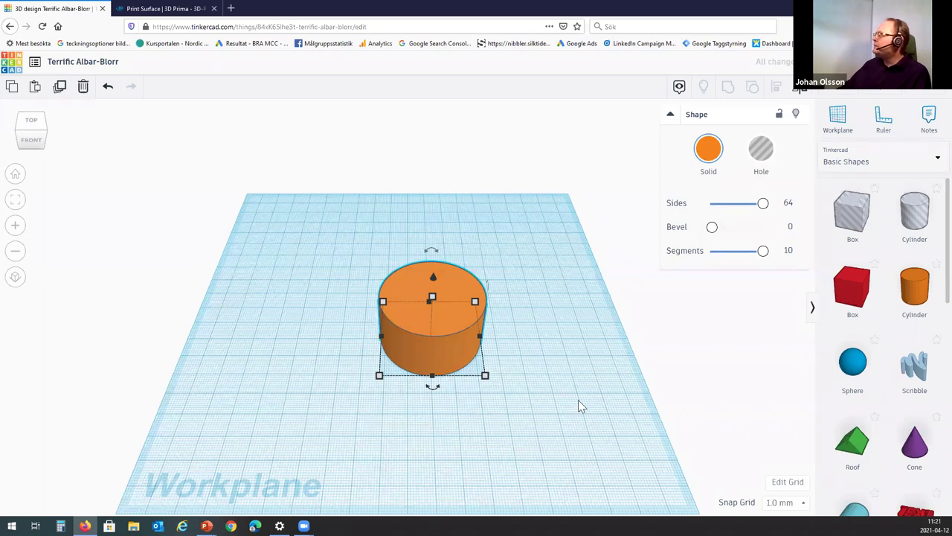
{"action": "left_click_drag", "start_coordinate": [712, 228], "coordinate": [769, 233]}
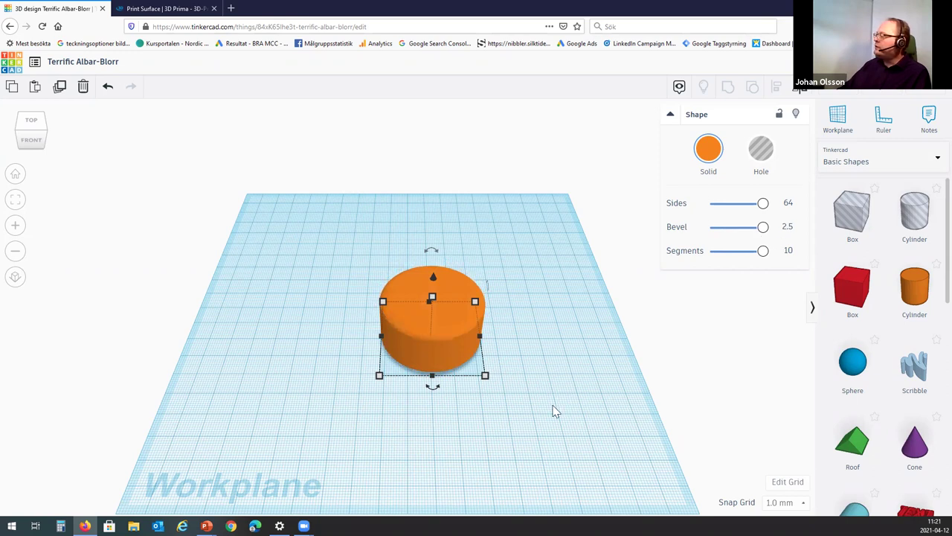
{"action": "scroll", "coordinate": [553, 409], "scroll_direction": "up", "scroll_amount": 1}
{"action": "scroll", "coordinate": [553, 414], "scroll_direction": "up", "scroll_amount": 2}
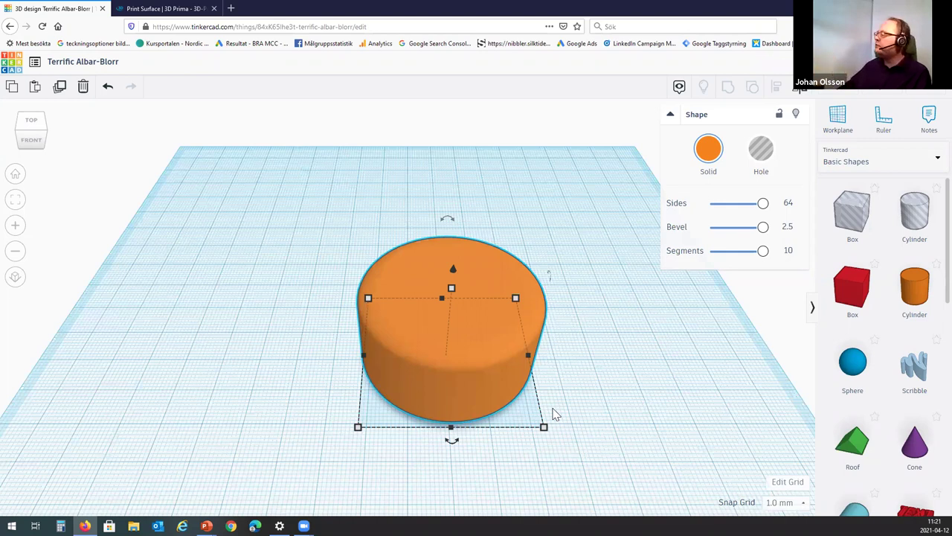
{"action": "left_click_drag", "start_coordinate": [768, 237], "coordinate": [708, 227]}
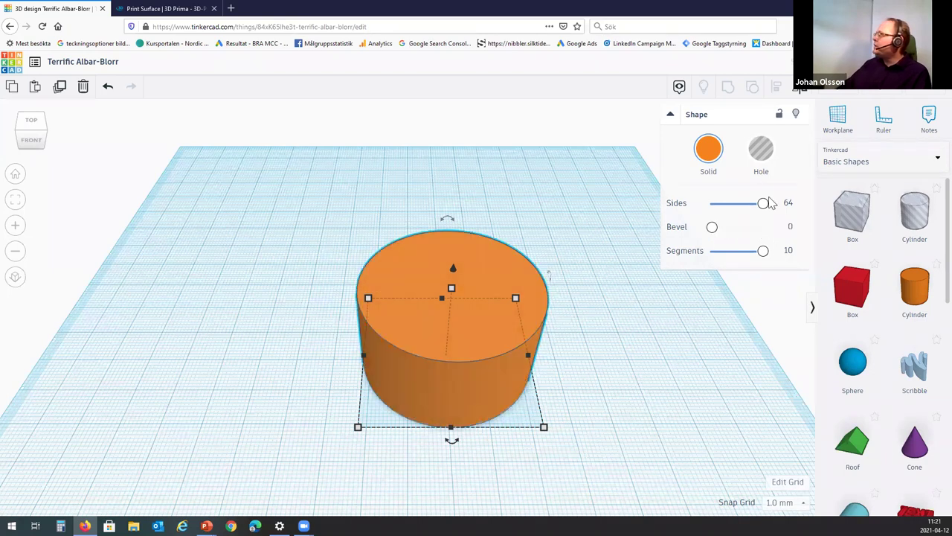
{"action": "left_click_drag", "start_coordinate": [762, 250], "coordinate": [712, 256]}
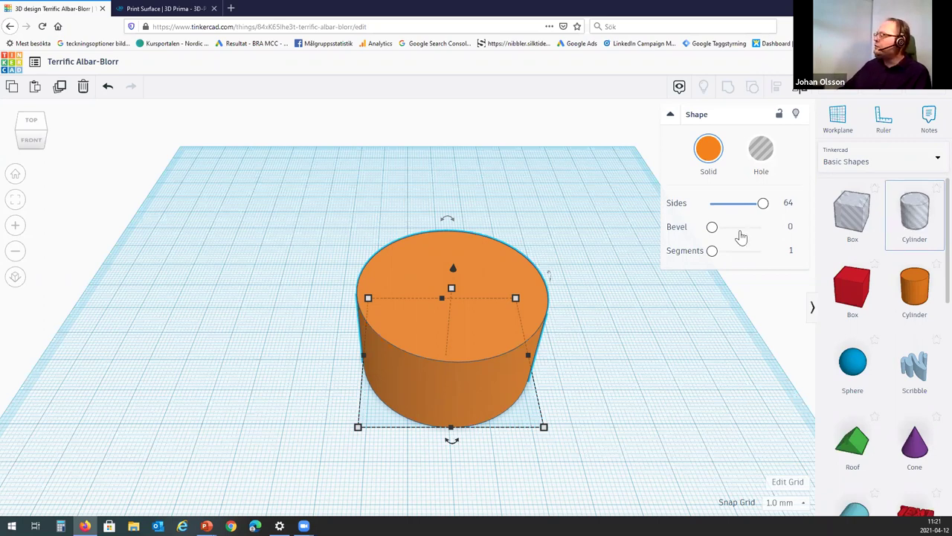
Place a hole cylinder beside the solid one and move it 72 mm across and 45 mm forward to overlap the solid's front
{"action": "left_click", "coordinate": [917, 212]}
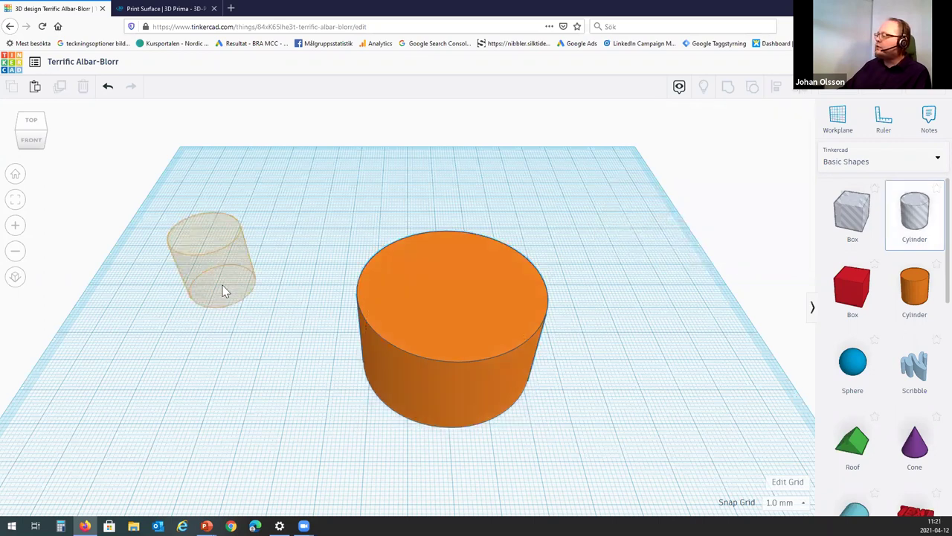
{"action": "left_click", "coordinate": [224, 290]}
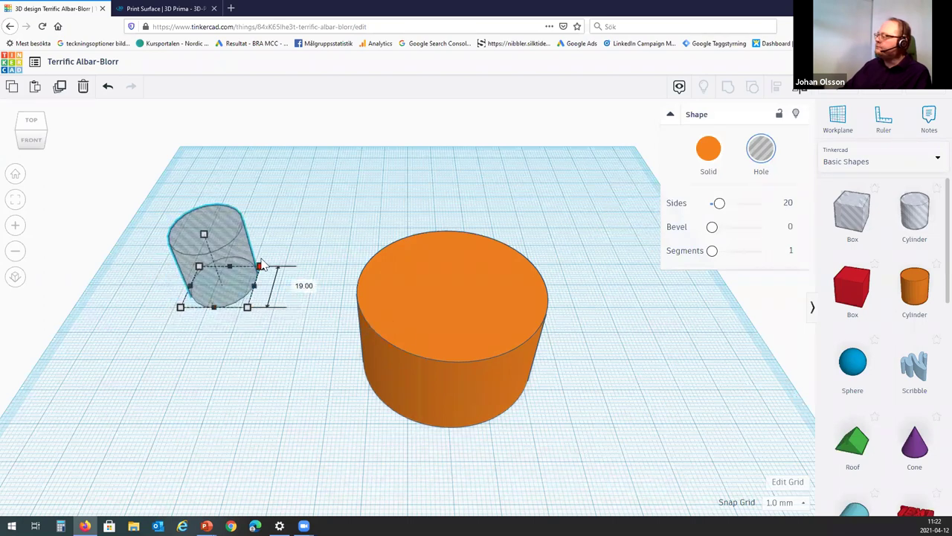
{"action": "left_click_drag", "start_coordinate": [261, 265], "coordinate": [511, 412]}
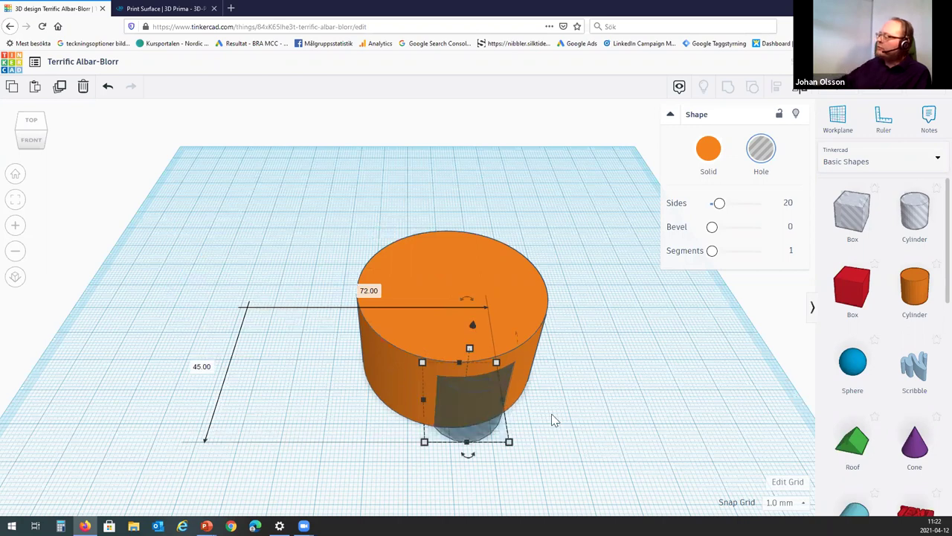
Stretch the hole cylinder to 27 mm high and set both its width and length to 35 mm
{"action": "left_click_drag", "start_coordinate": [468, 352], "coordinate": [470, 331]}
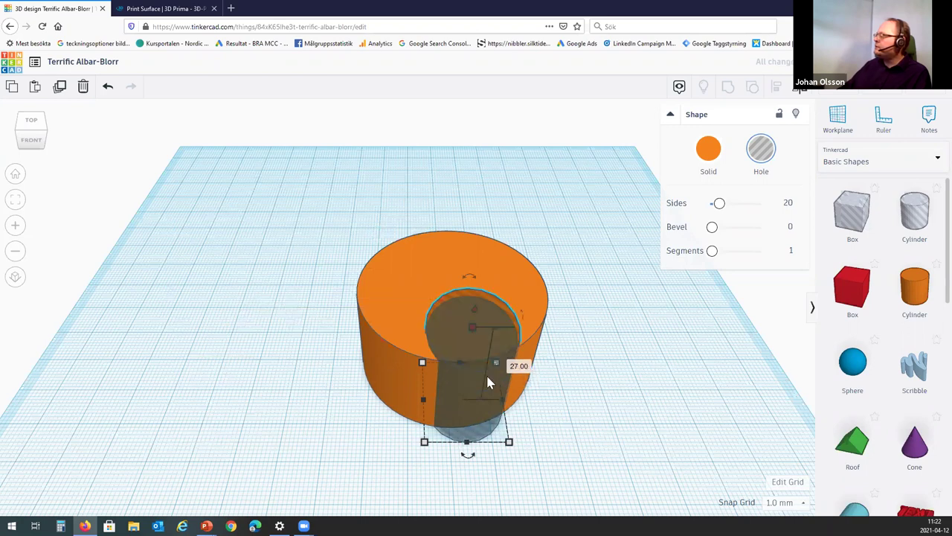
{"action": "left_click", "coordinate": [510, 444]}
{"action": "left_click", "coordinate": [553, 400]}
{"action": "type", "text": "3"}
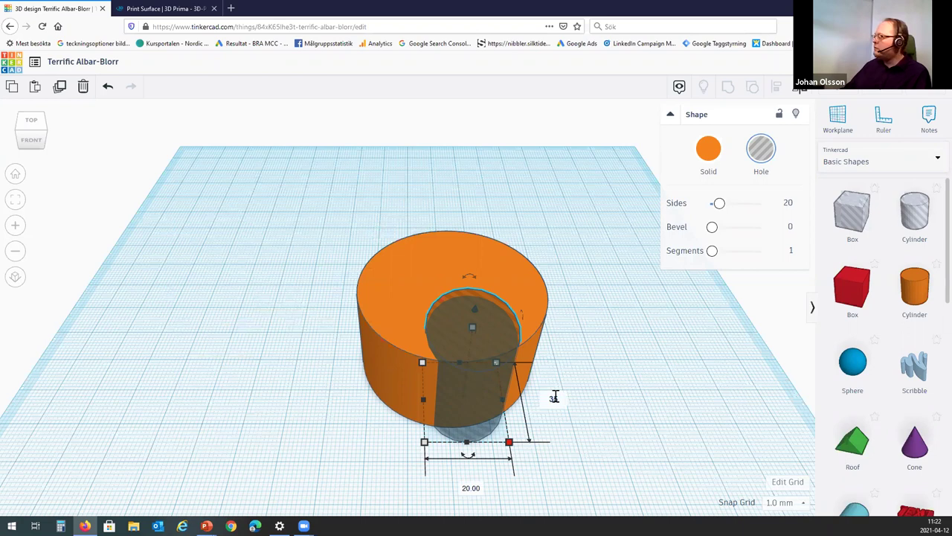
{"action": "type", "text": "5"}
{"action": "key", "text": "Return"}
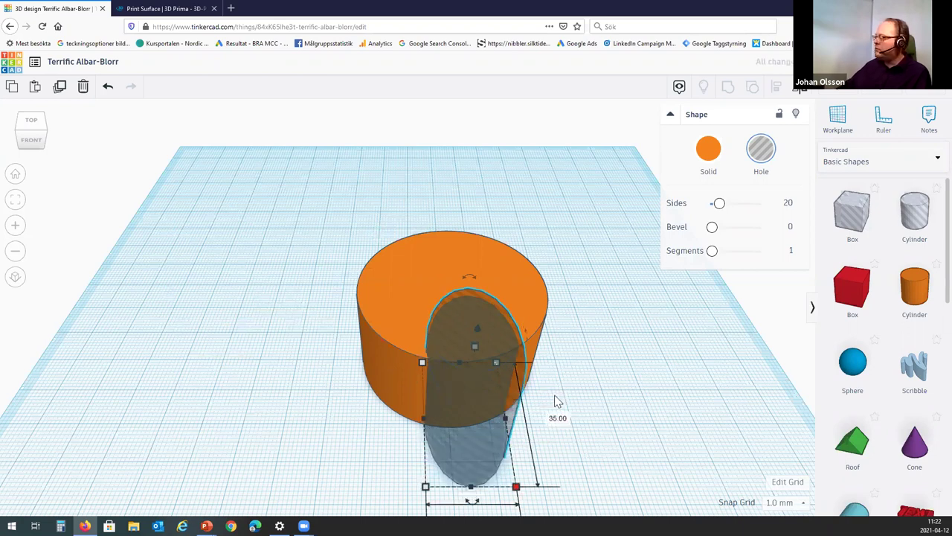
{"action": "key", "text": "Return"}
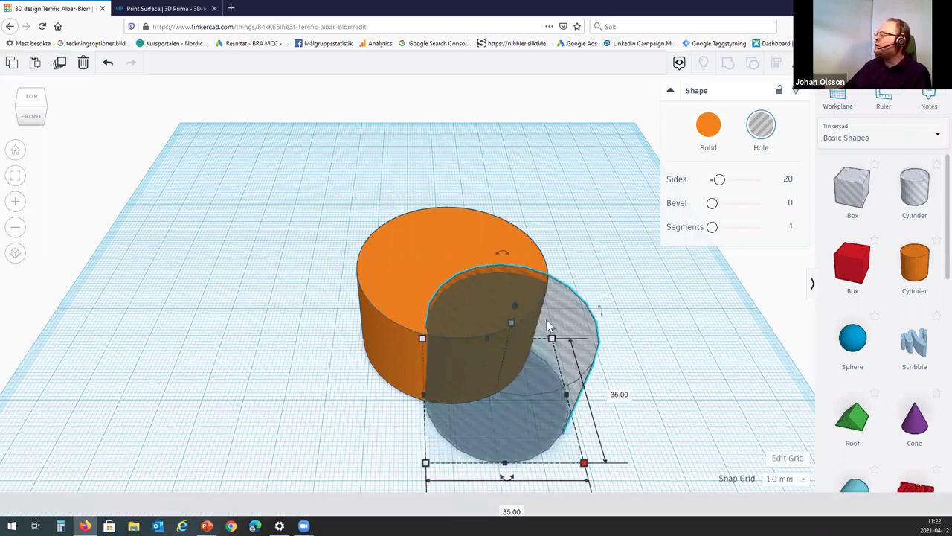
Move the hole cylinder across and back until it sits inside the solid cylinder's outline
{"action": "key", "text": "ctrl+z"}
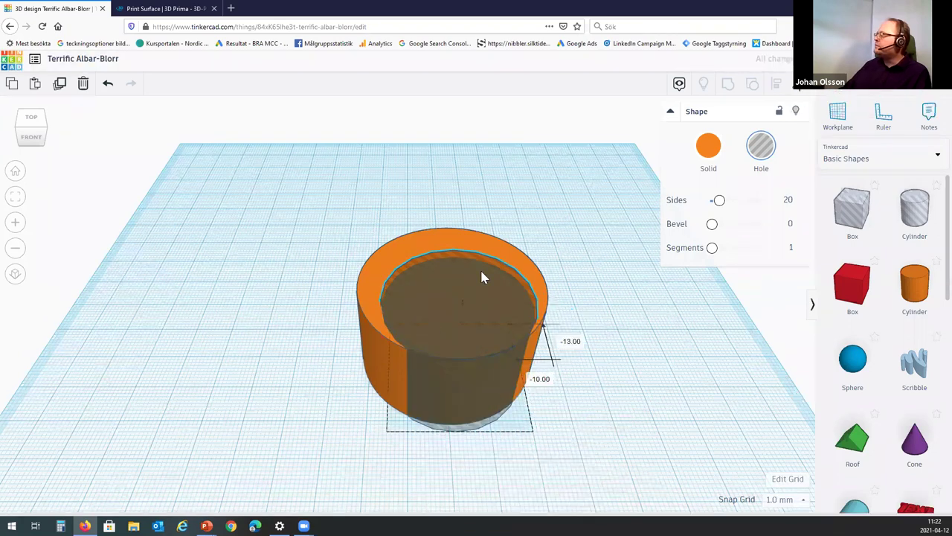
{"action": "key", "text": "ctrl+z"}
{"action": "key", "text": "ctrl+z"}
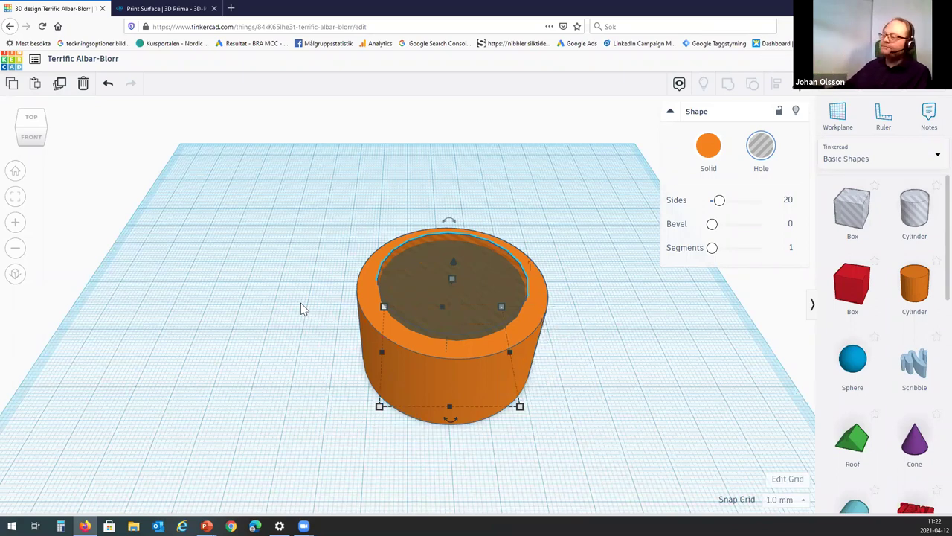
Select both cylinders and align their centres across the width and depth of the workplane
{"action": "left_click", "coordinate": [604, 430]}
{"action": "left_click_drag", "start_coordinate": [588, 442], "coordinate": [321, 192]}
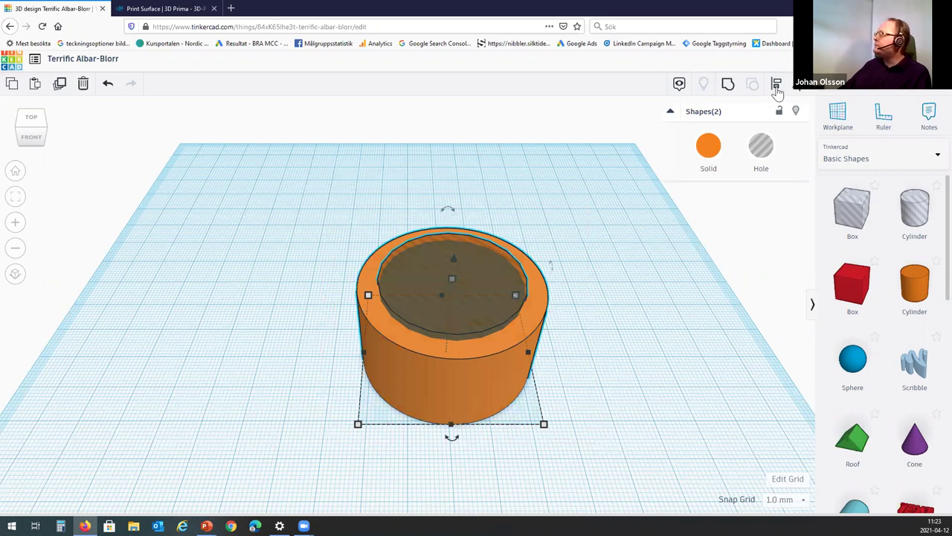
{"action": "left_click", "coordinate": [776, 86]}
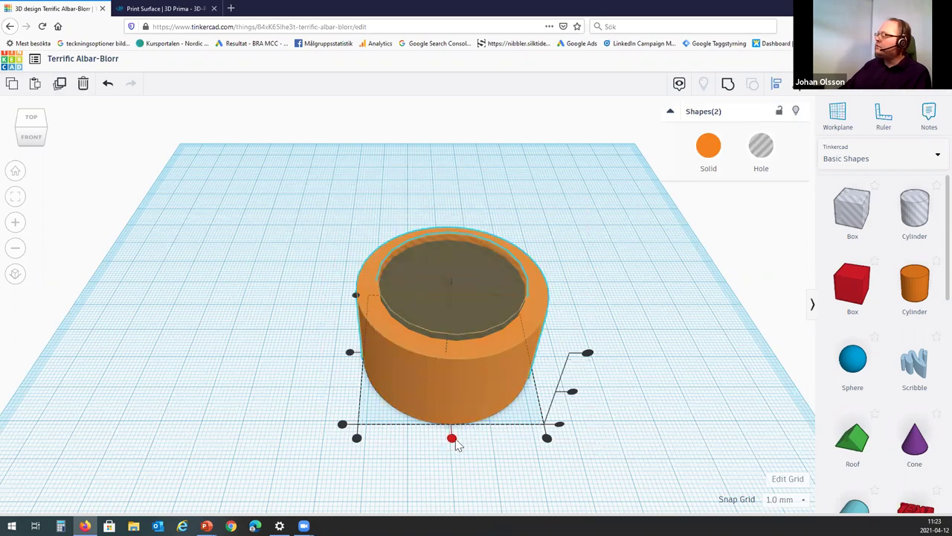
{"action": "left_click", "coordinate": [452, 438]}
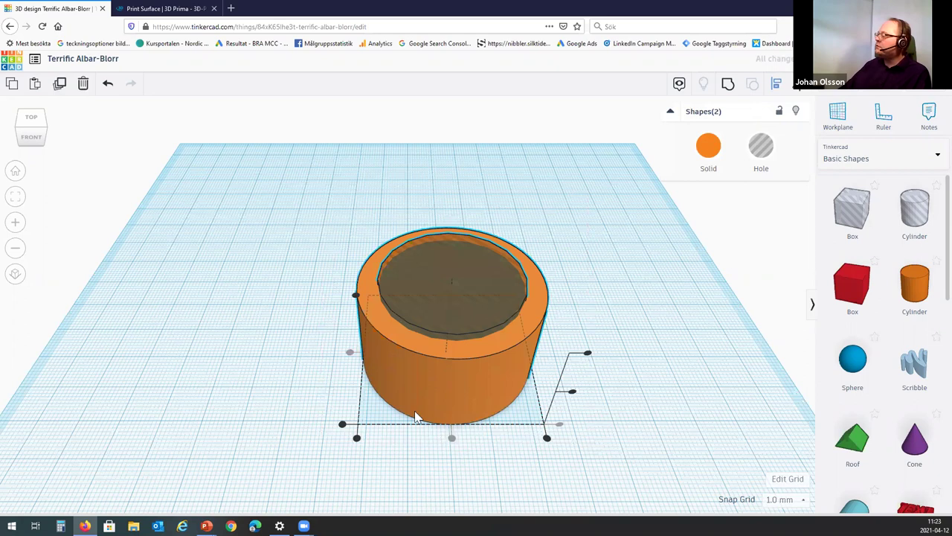
{"action": "left_click", "coordinate": [351, 355]}
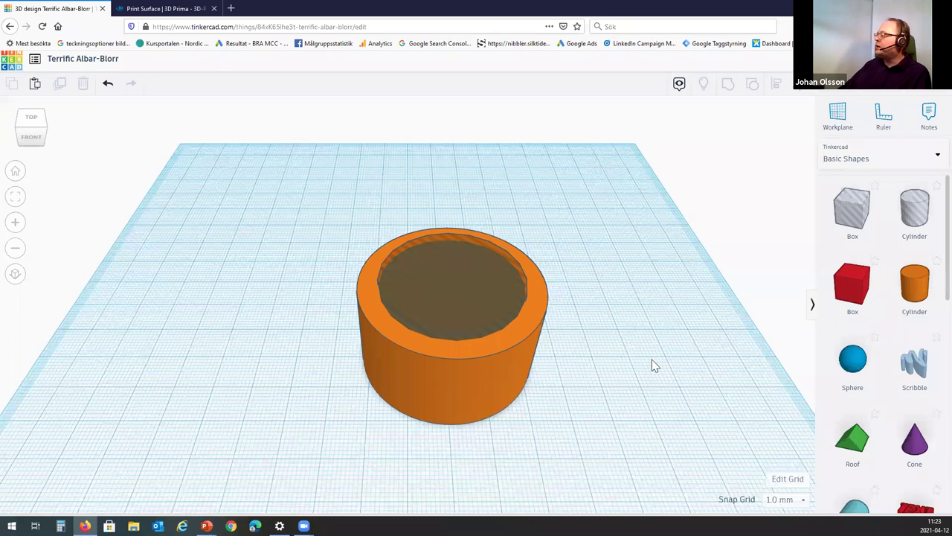
Stretch the solid cylinder to a height of 45 mm
{"action": "scroll", "coordinate": [607, 346], "scroll_direction": "down", "scroll_amount": 2}
{"action": "right_click_drag", "start_coordinate": [586, 328], "coordinate": [458, 338]}
{"action": "right_click_drag", "start_coordinate": [386, 348], "coordinate": [411, 223]}
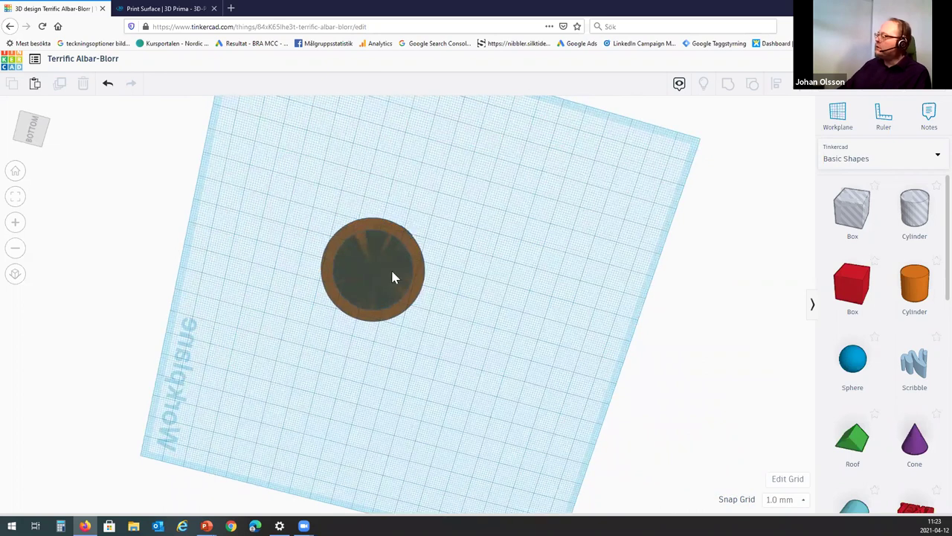
{"action": "right_click_drag", "start_coordinate": [381, 354], "coordinate": [491, 398]}
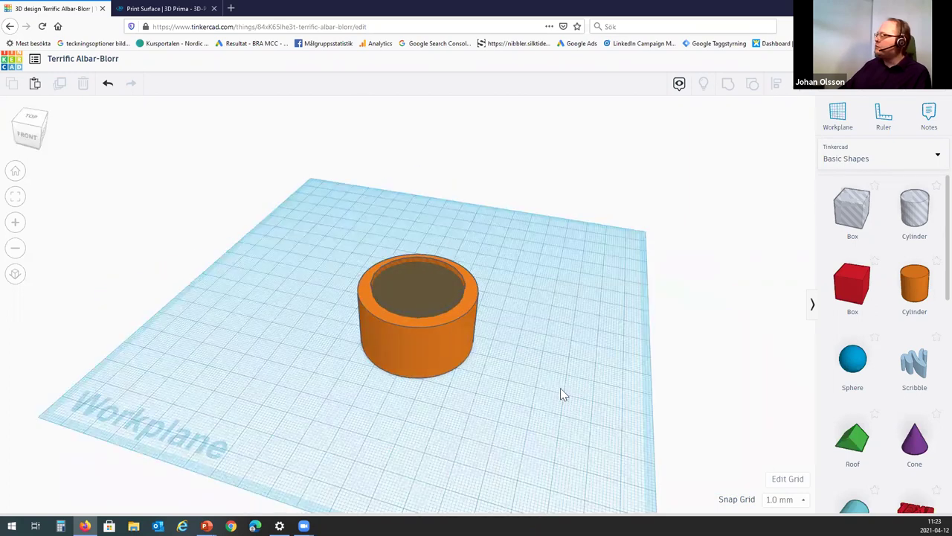
{"action": "left_click", "coordinate": [434, 348]}
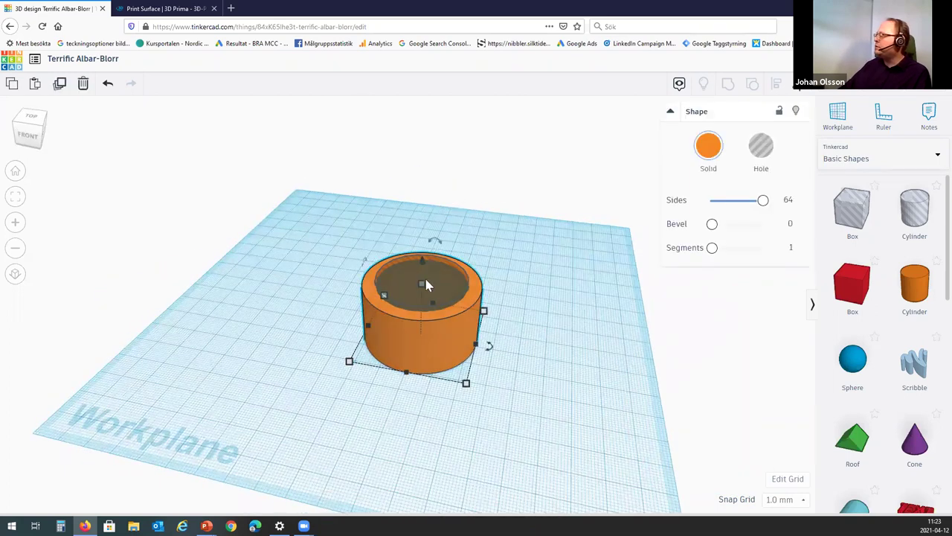
{"action": "mouse_move", "coordinate": [423, 261]}
{"action": "left_click_drag", "start_coordinate": [423, 262], "coordinate": [423, 235]}
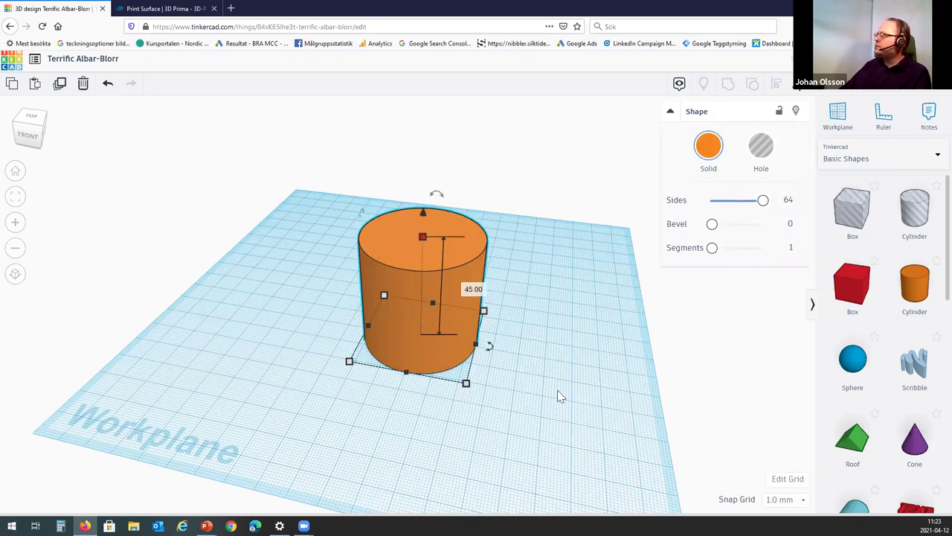
{"action": "left_click", "coordinate": [560, 398]}
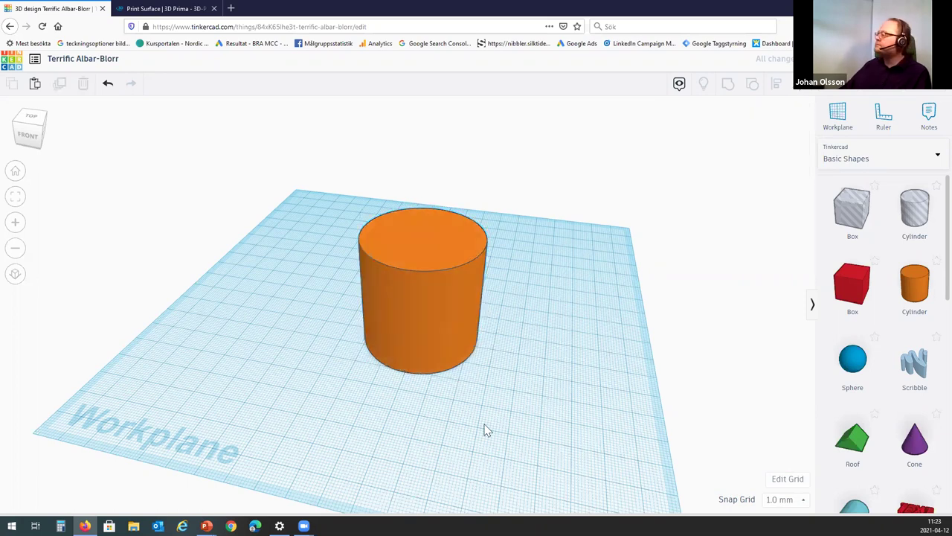
Select the hole cylinder from underneath the solid and try stretching its height to 29 mm
{"action": "right_click_drag", "start_coordinate": [478, 319], "coordinate": [439, 252]}
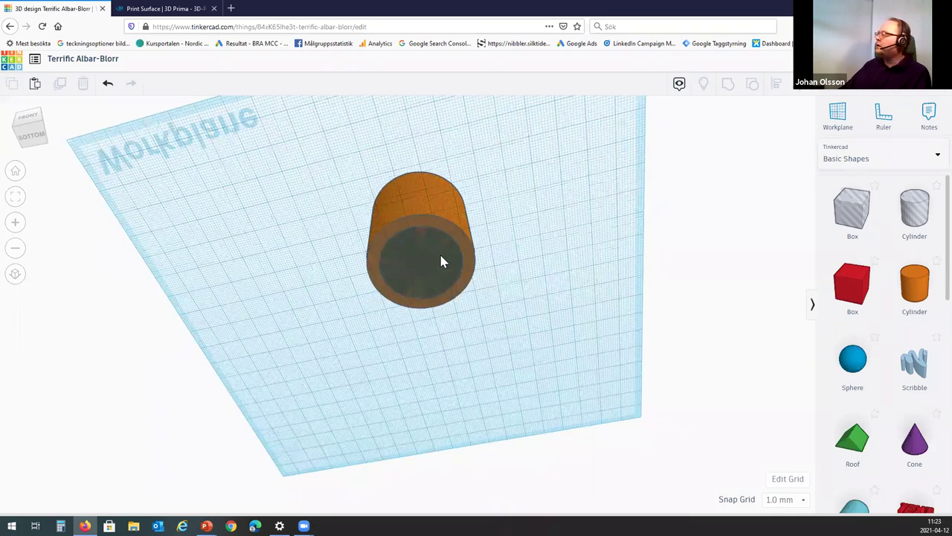
{"action": "left_click", "coordinate": [441, 261]}
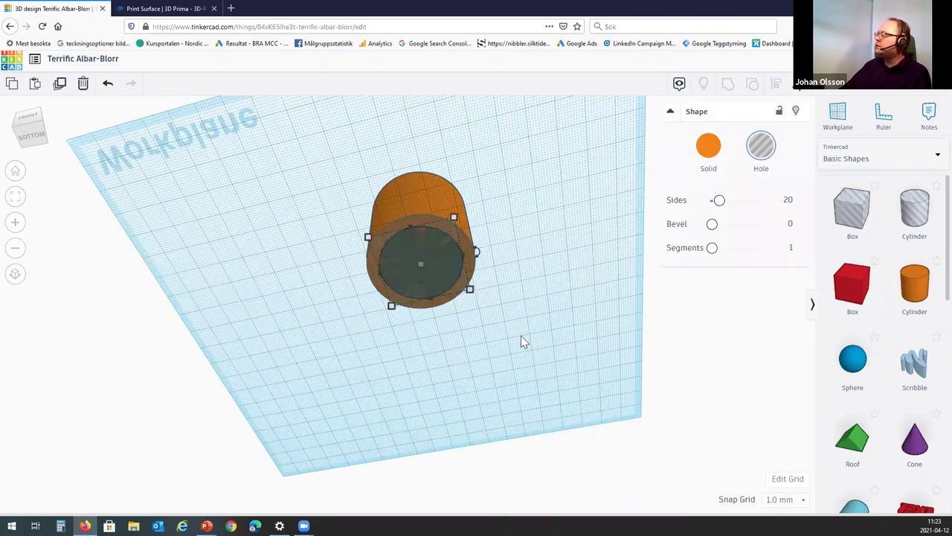
{"action": "right_click_drag", "start_coordinate": [522, 337], "coordinate": [519, 358]}
{"action": "key", "text": "Home"}
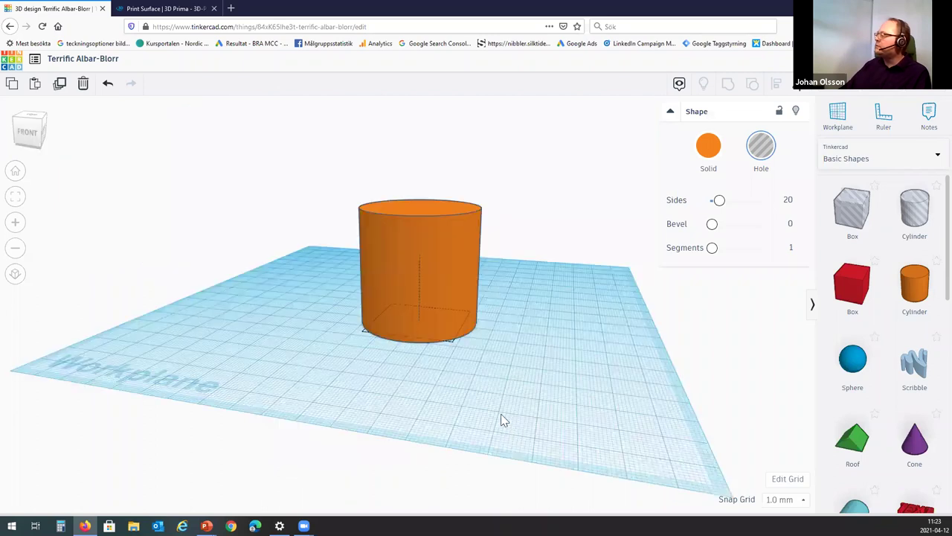
{"action": "scroll", "coordinate": [426, 273], "scroll_direction": "up", "scroll_amount": 1}
{"action": "left_click", "coordinate": [419, 274]}
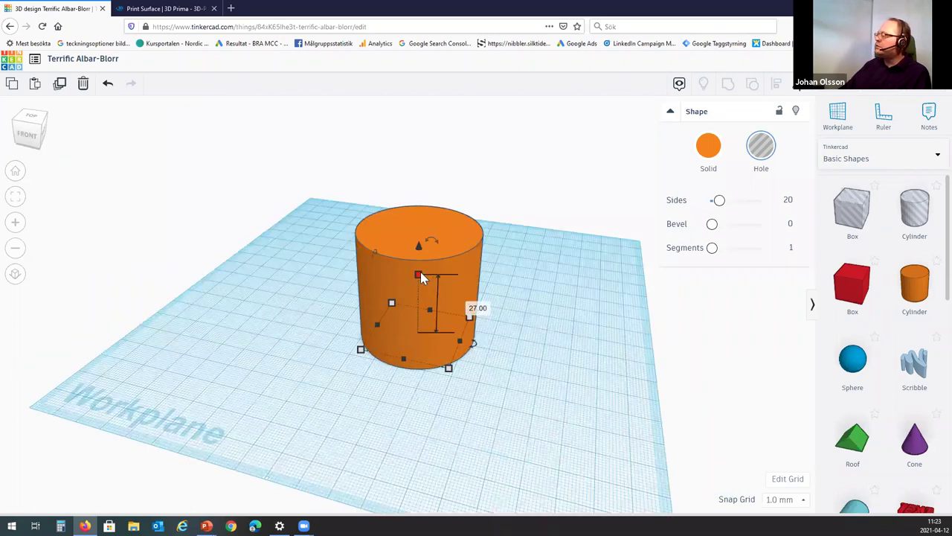
{"action": "left_click_drag", "start_coordinate": [423, 229], "coordinate": [422, 223]}
{"action": "left_click_drag", "start_coordinate": [422, 267], "coordinate": [424, 270]}
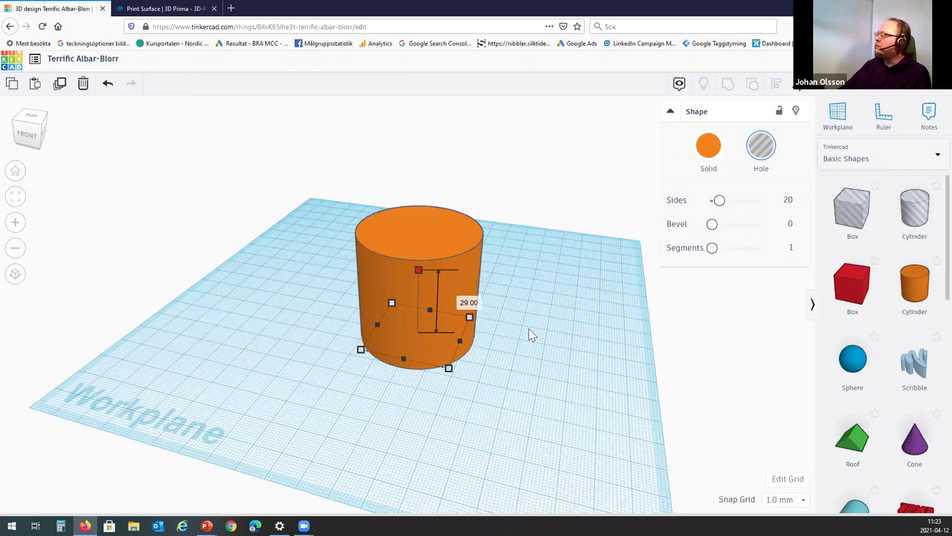
{"action": "left_click", "coordinate": [593, 317]}
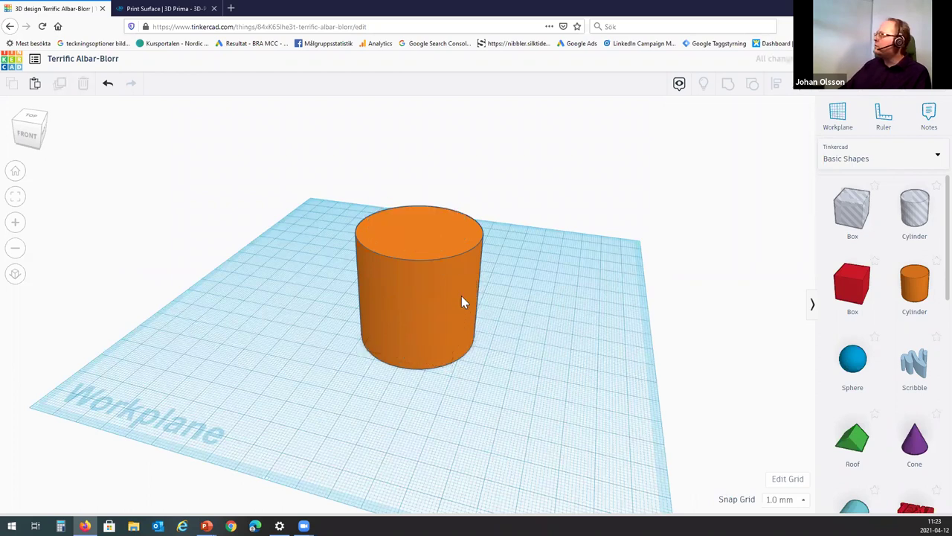
Stretch the hole cylinder to 55 mm high with the solid cylinder temporarily hidden, and show the solid again
{"action": "left_click", "coordinate": [460, 249]}
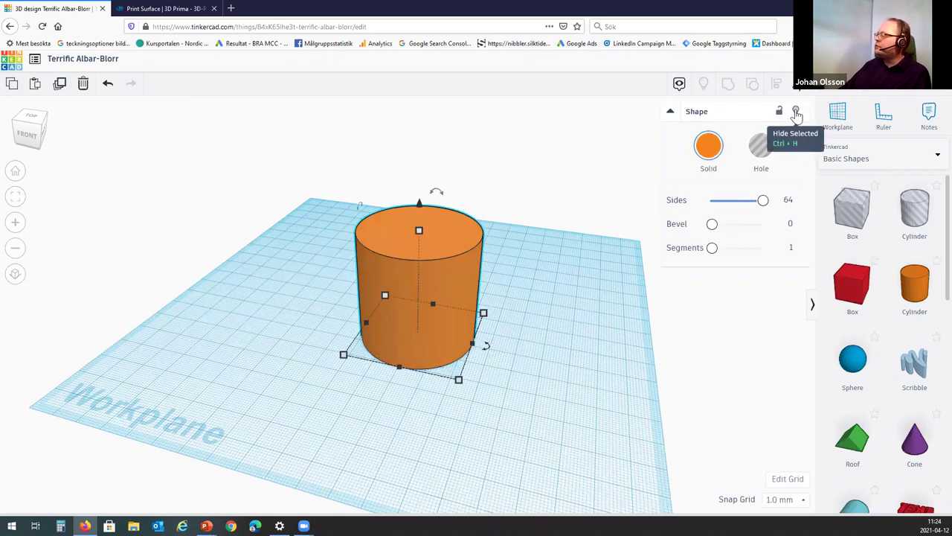
{"action": "left_click", "coordinate": [796, 112]}
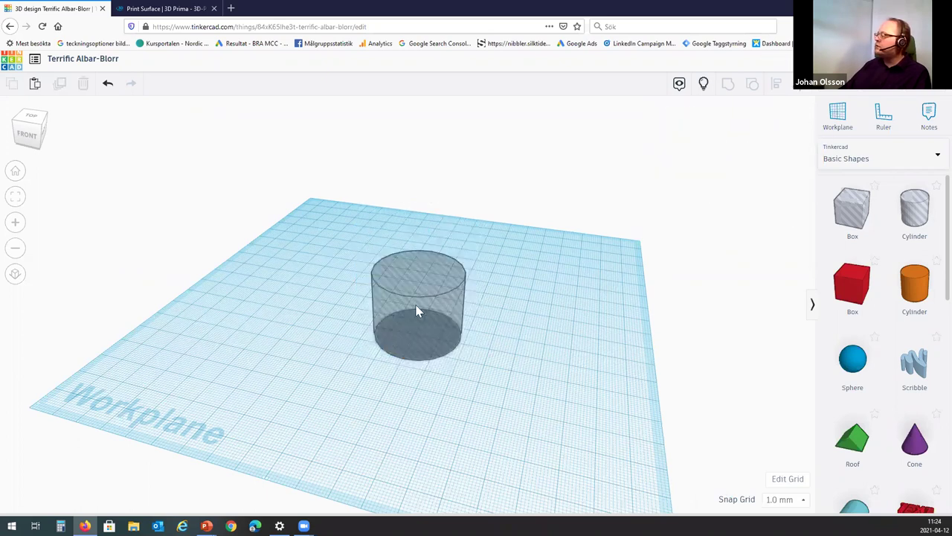
{"action": "left_click", "coordinate": [420, 273]}
{"action": "left_click_drag", "start_coordinate": [420, 270], "coordinate": [429, 207]}
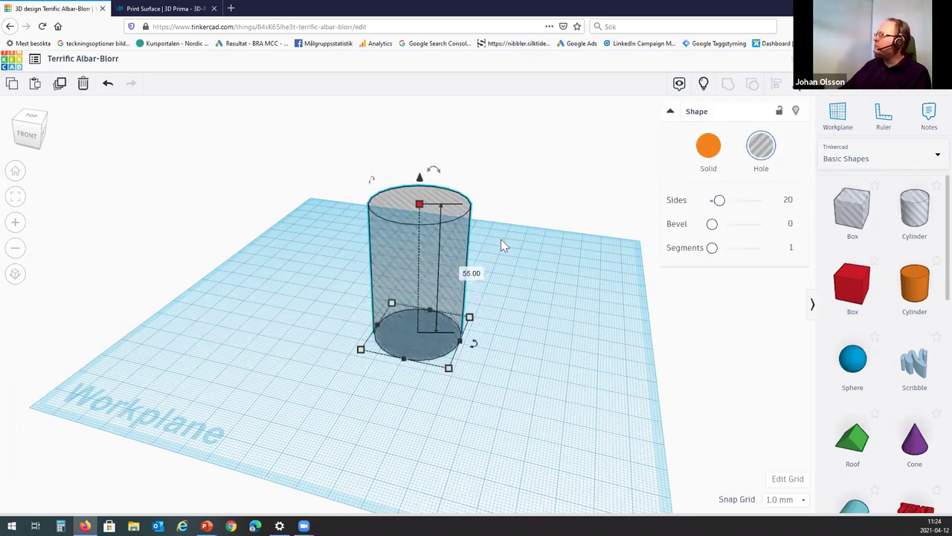
{"action": "left_click", "coordinate": [704, 85]}
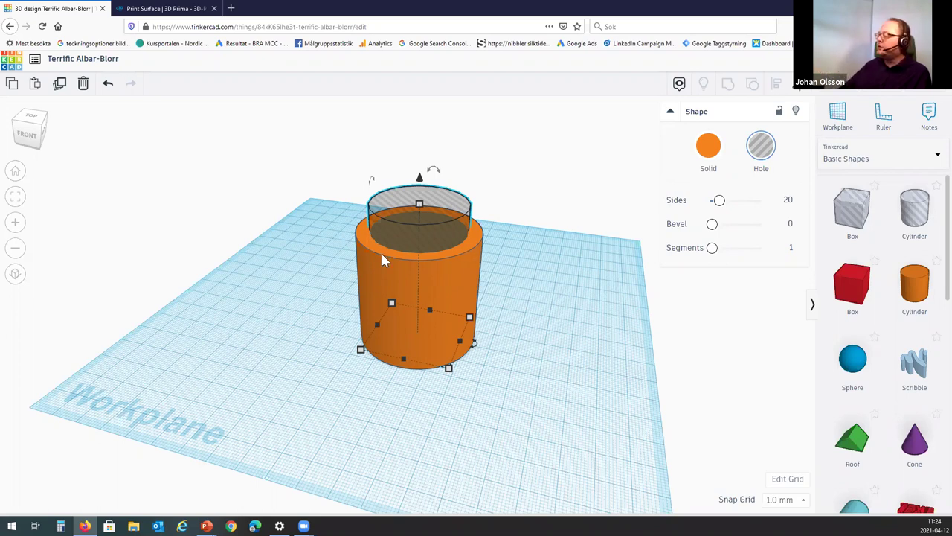
Try stretching the hole cylinder to 68 mm high so it protrudes well above the solid
{"action": "left_click_drag", "start_coordinate": [427, 209], "coordinate": [422, 180]}
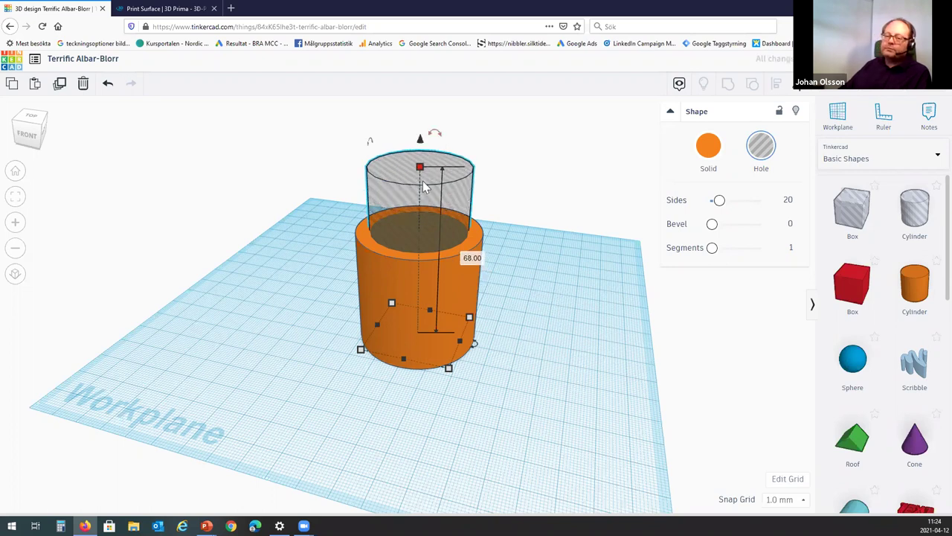
{"action": "left_click", "coordinate": [509, 355]}
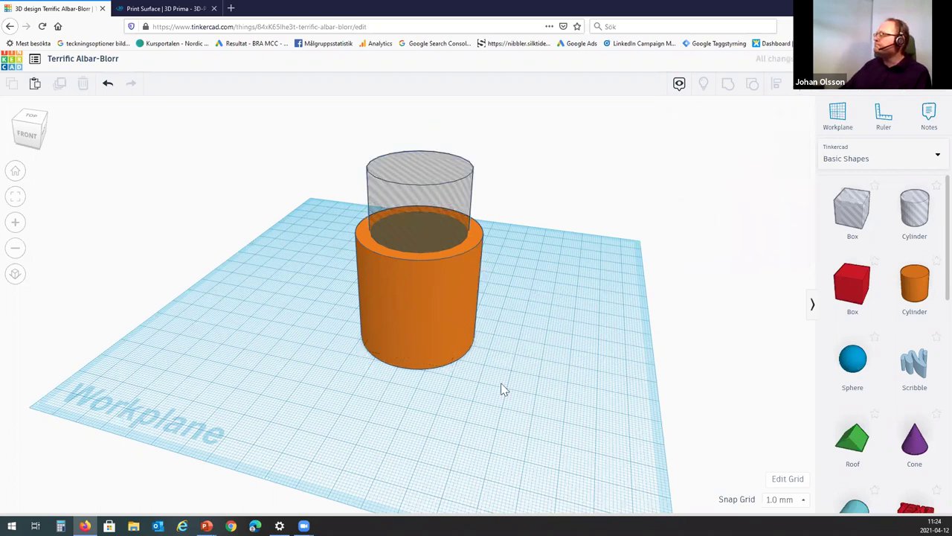
{"action": "right_click_drag", "start_coordinate": [472, 366], "coordinate": [477, 337]}
{"action": "right_click_drag", "start_coordinate": [472, 336], "coordinate": [502, 349]}
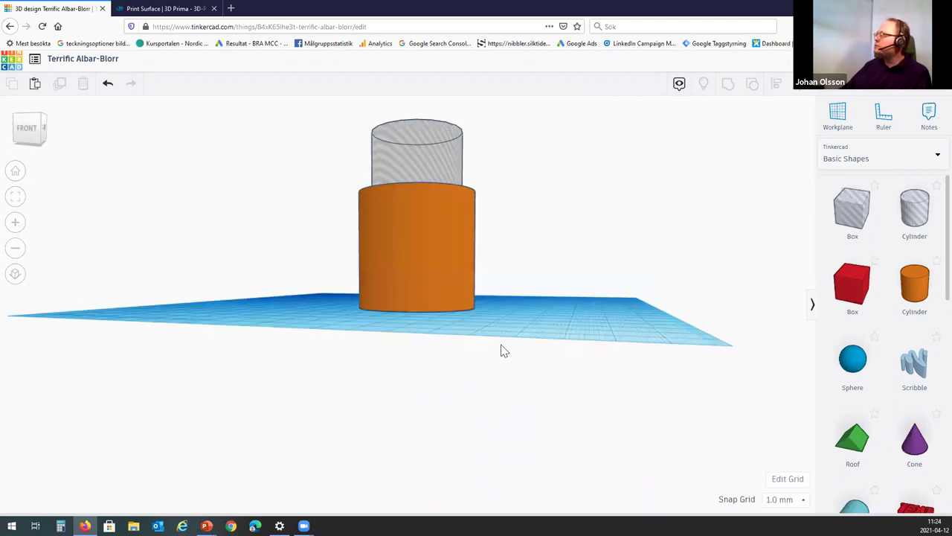
{"action": "right_click_drag", "start_coordinate": [444, 278], "coordinate": [426, 197]}
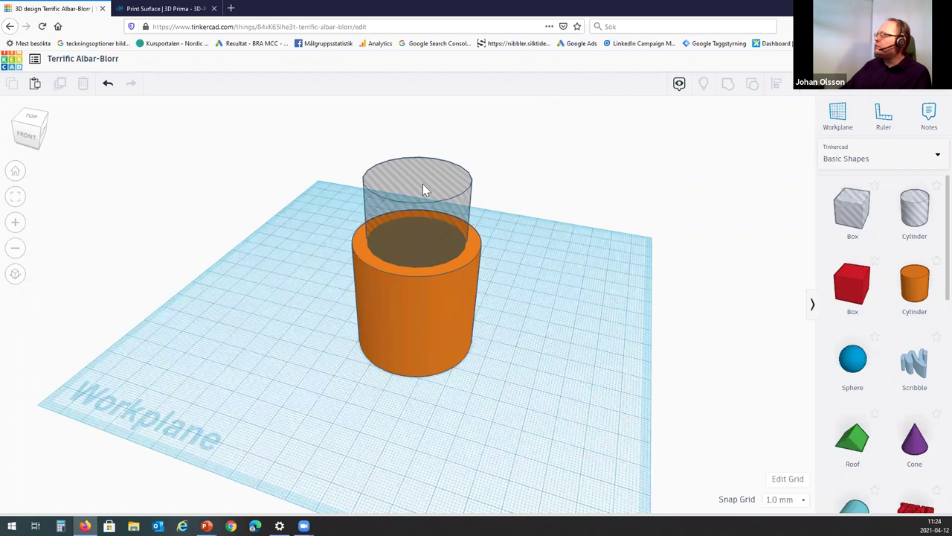
Reduce the hole cylinder's height to 48 mm and raise it 2 mm above the workplane
{"action": "left_click", "coordinate": [423, 185]}
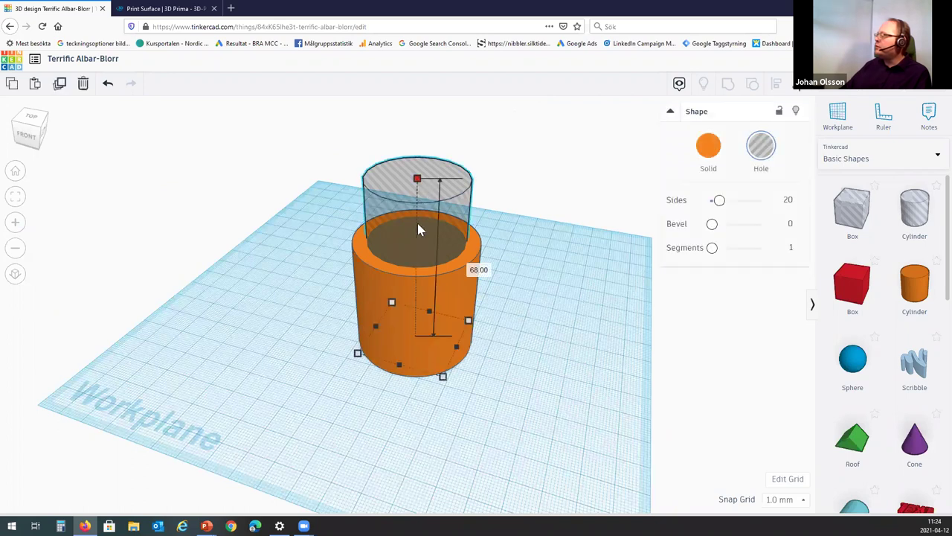
{"action": "key", "text": "ctrl+z"}
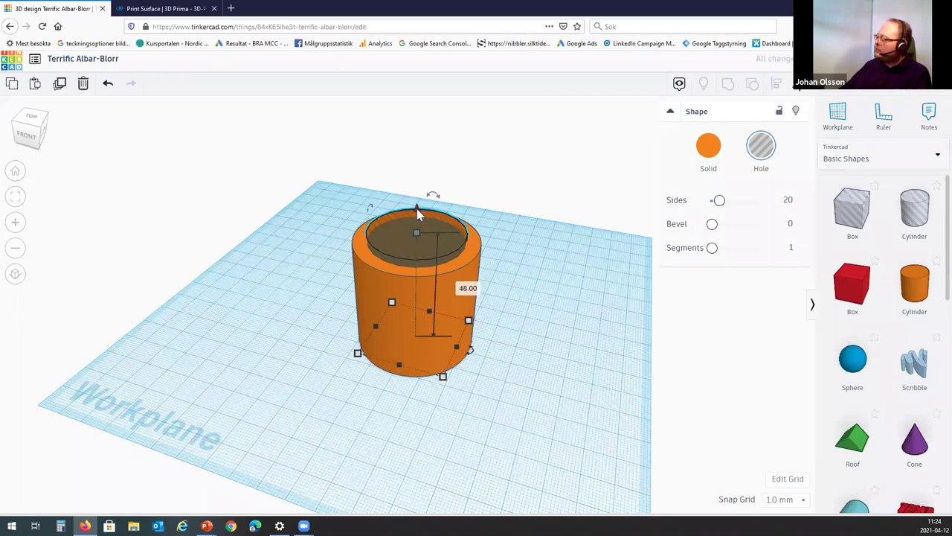
{"action": "mouse_move", "coordinate": [417, 208]}
{"action": "left_mouse_down"}
{"action": "mouse_move", "coordinate": [423, 194]}
{"action": "mouse_move", "coordinate": [425, 211]}
{"action": "left_mouse_up"}
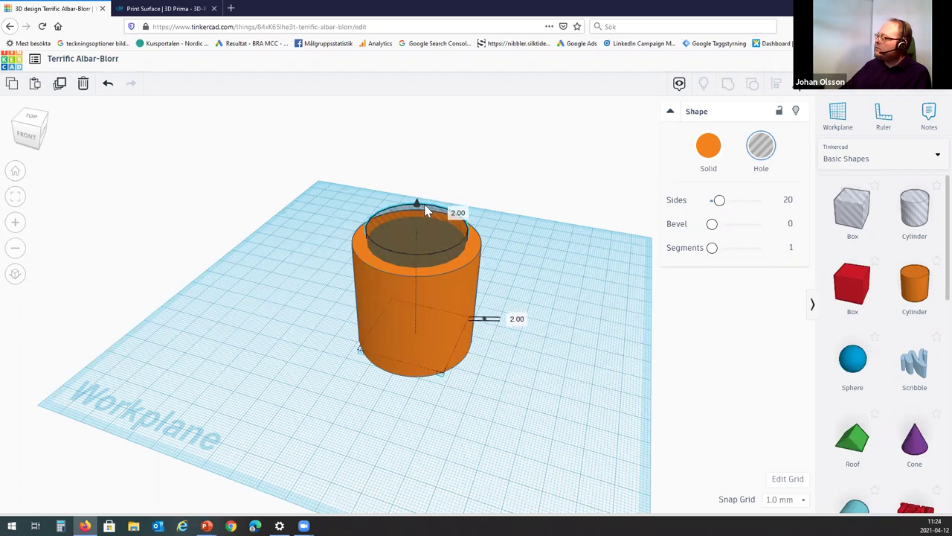
Group the solid cylinder with the raised hole cylinder to cut the cup's cavity while leaving a 2 mm floor
{"action": "right_click_drag", "start_coordinate": [518, 385], "coordinate": [519, 375]}
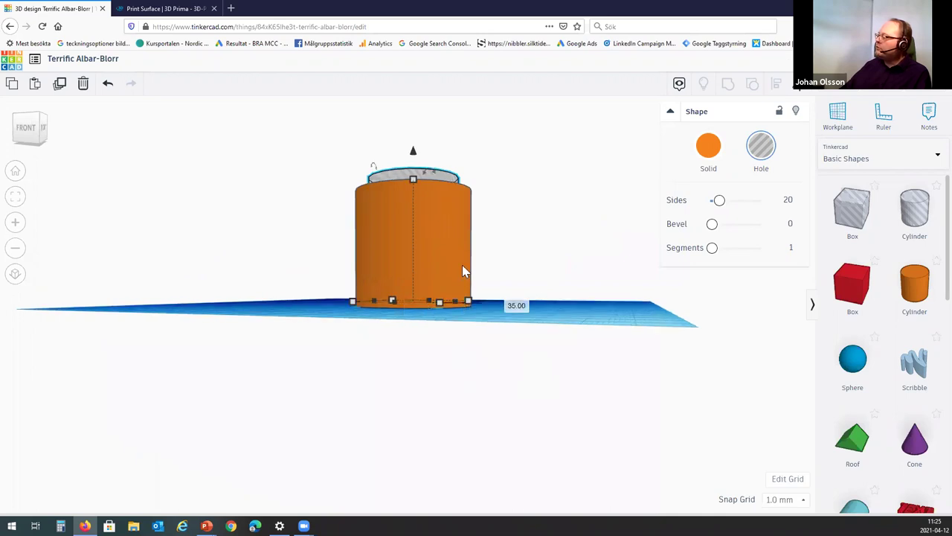
{"action": "right_click_drag", "start_coordinate": [462, 265], "coordinate": [477, 358]}
{"action": "right_click_drag", "start_coordinate": [419, 283], "coordinate": [418, 236]}
{"action": "left_click", "coordinate": [412, 241]}
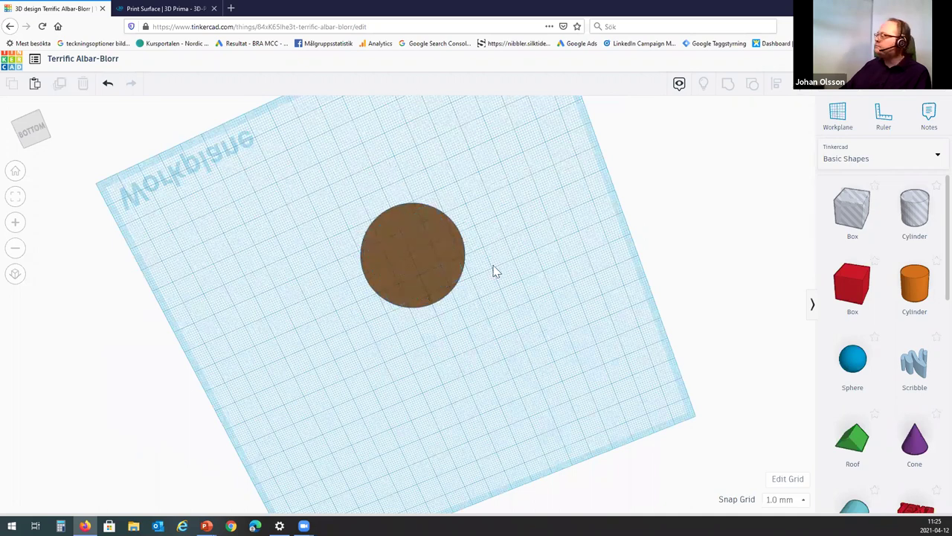
{"action": "right_click_drag", "start_coordinate": [492, 393], "coordinate": [480, 503]}
{"action": "left_click_drag", "start_coordinate": [502, 442], "coordinate": [302, 246]}
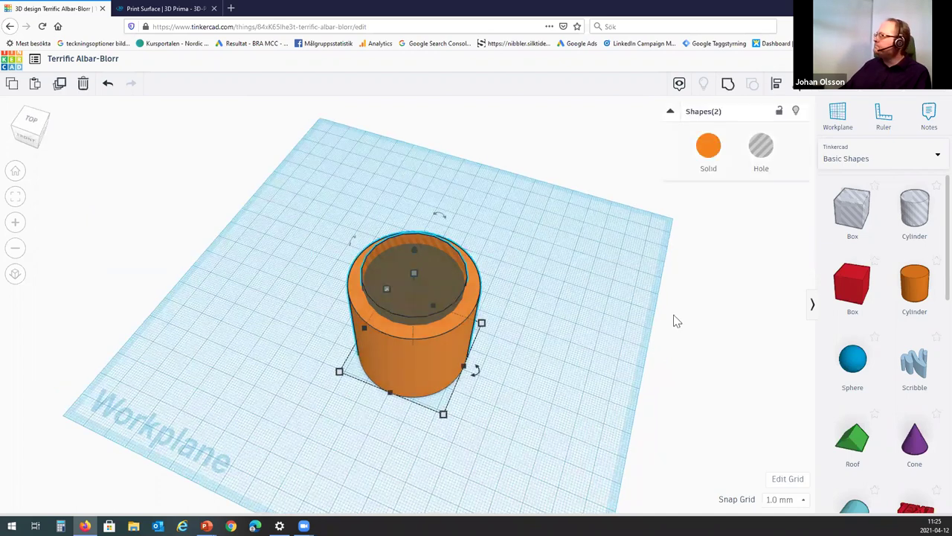
{"action": "left_click", "coordinate": [728, 86]}
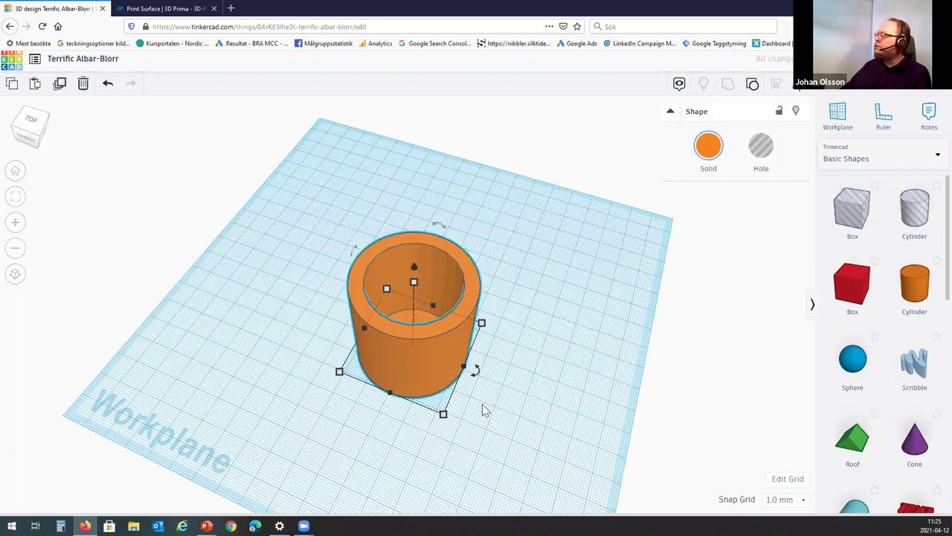
Examine the hollowed cup's outer wall, cavity and floor from the side and from above
{"action": "right_click_drag", "start_coordinate": [491, 402], "coordinate": [474, 348]}
{"action": "right_click_drag", "start_coordinate": [412, 271], "coordinate": [424, 389]}
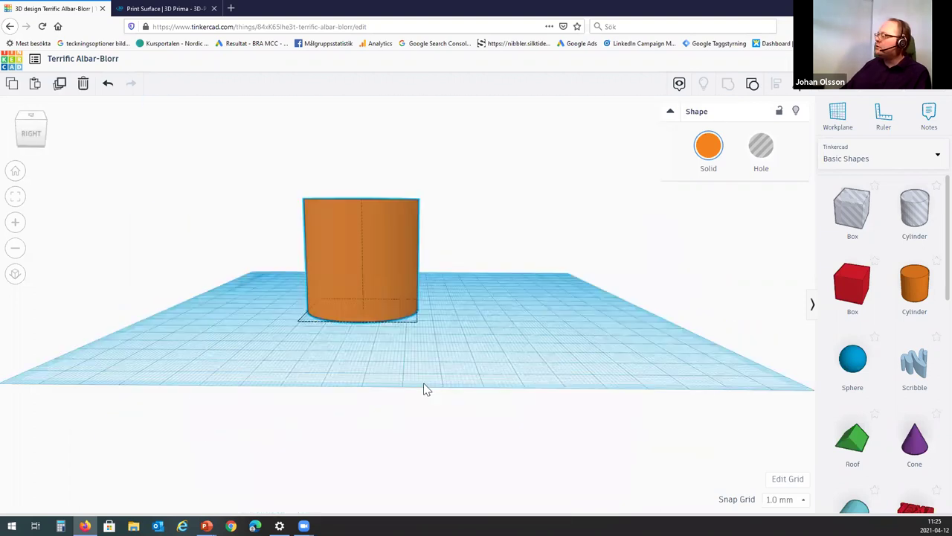
{"action": "right_click_drag", "start_coordinate": [494, 404], "coordinate": [536, 366]}
{"action": "right_click_drag", "start_coordinate": [584, 345], "coordinate": [570, 401]}
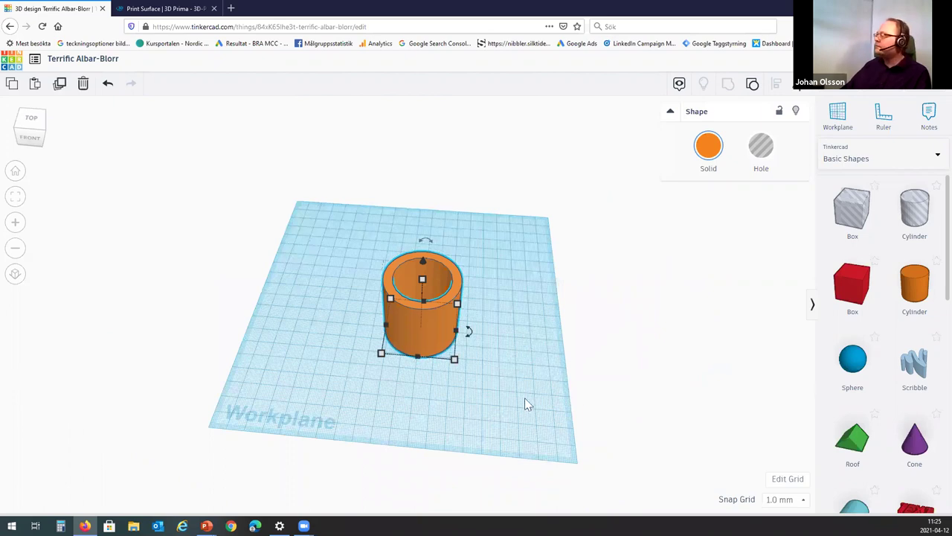
{"action": "left_click", "coordinate": [549, 408]}
{"action": "right_click_drag", "start_coordinate": [549, 408], "coordinate": [465, 415]}
{"action": "right_click_drag", "start_coordinate": [305, 344], "coordinate": [531, 415]}
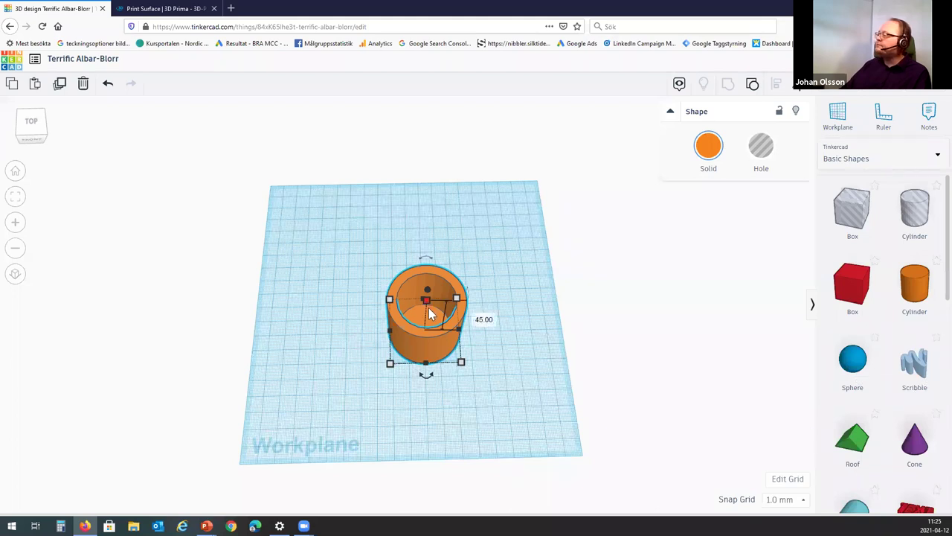
{"action": "scroll", "coordinate": [364, 328], "scroll_direction": "down", "scroll_amount": 2}
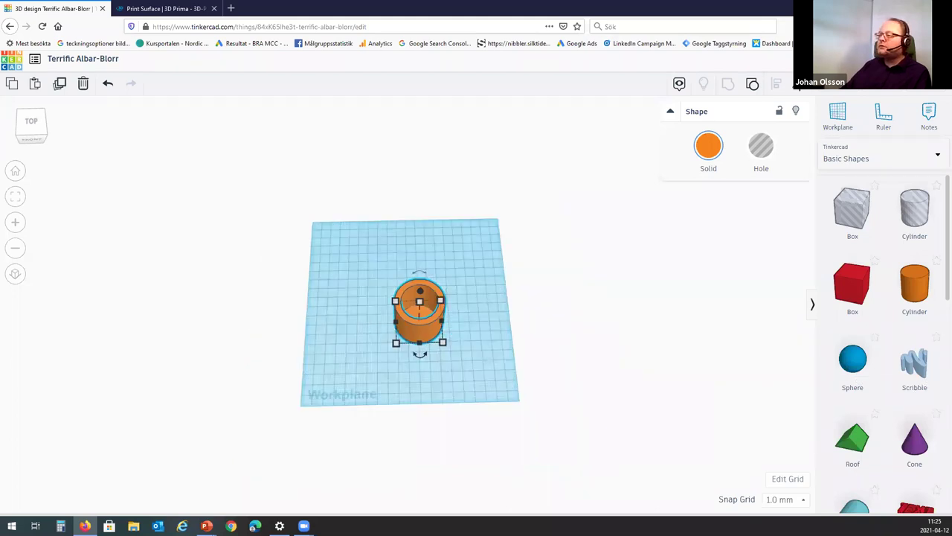
{"action": "key", "text": "f"}
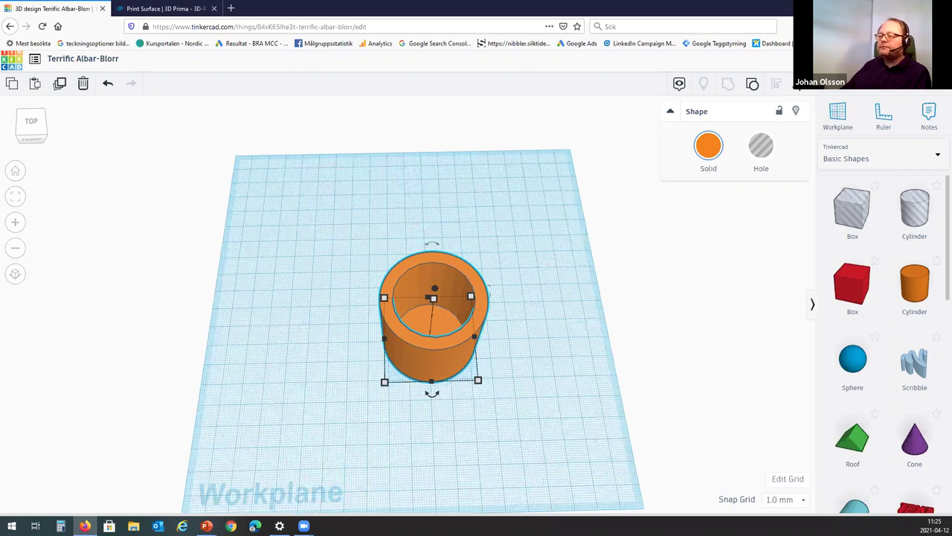
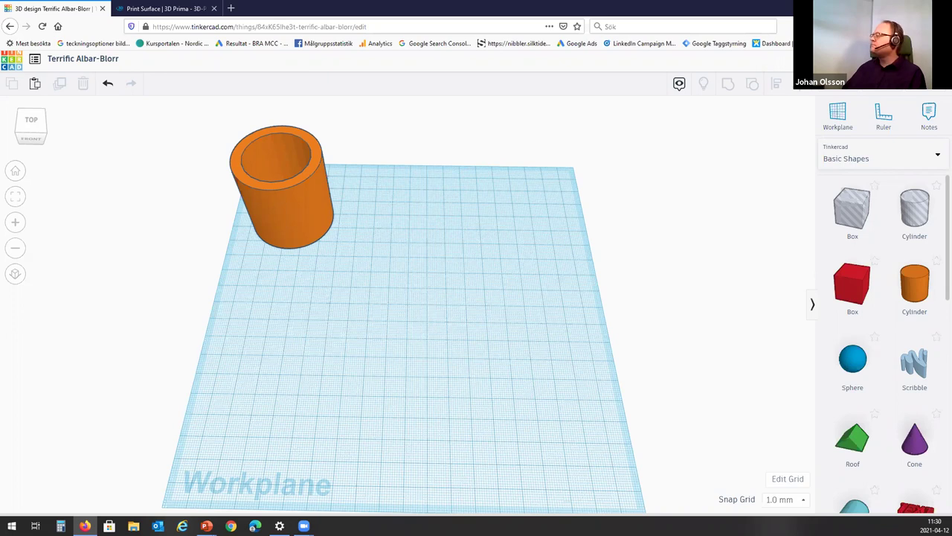
Move the cup 47 mm and 62 mm across the workplane toward its middle, and look into its cavity from above
{"action": "left_click", "coordinate": [370, 328]}
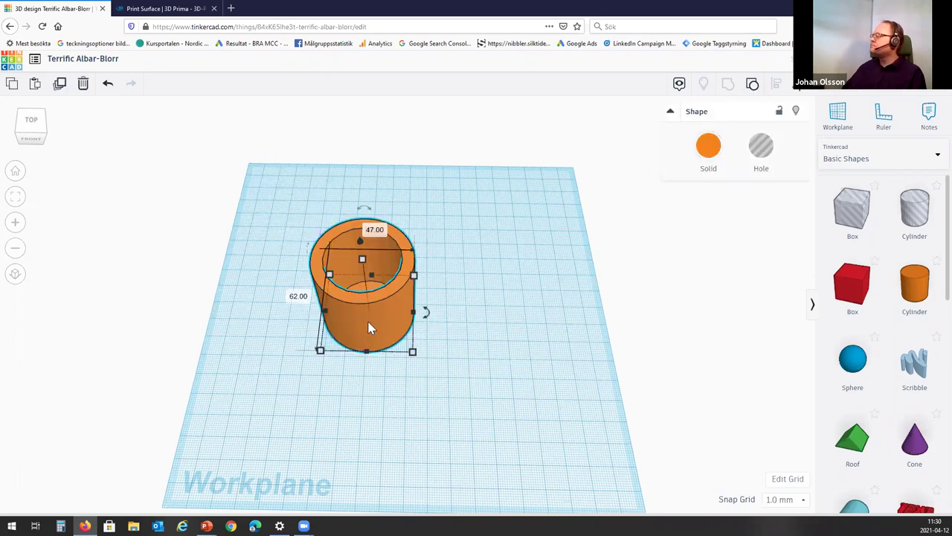
{"action": "left_click", "coordinate": [252, 307]}
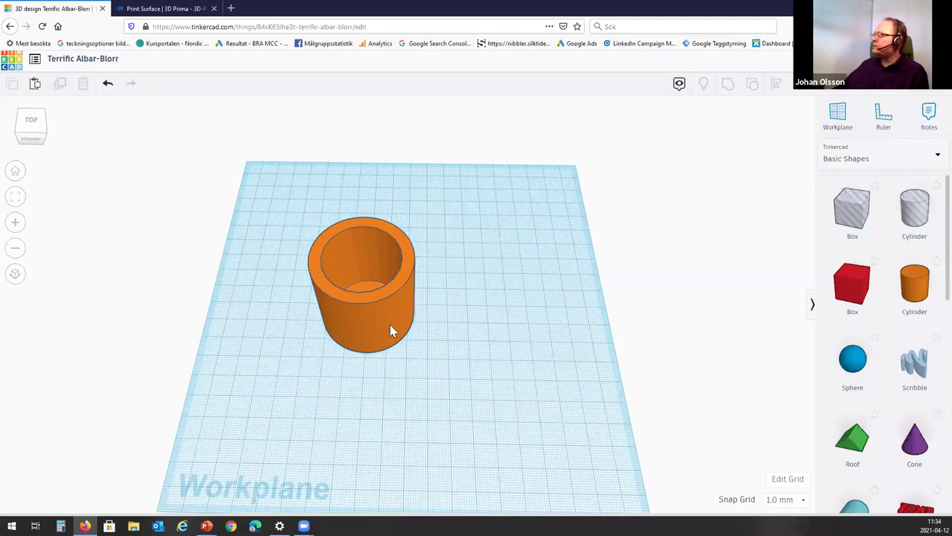
{"action": "right_click_drag", "start_coordinate": [348, 264], "coordinate": [343, 347]}
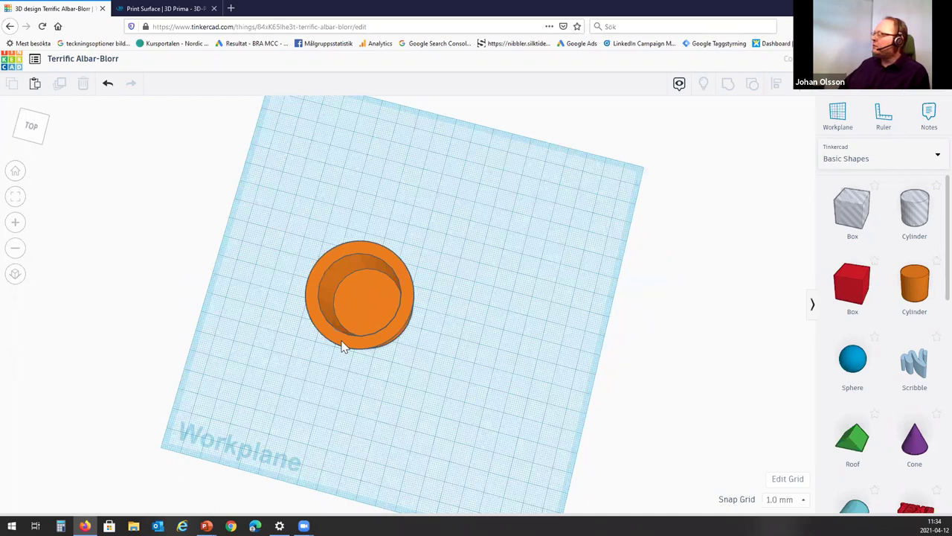
{"action": "right_click_drag", "start_coordinate": [385, 276], "coordinate": [456, 266]}
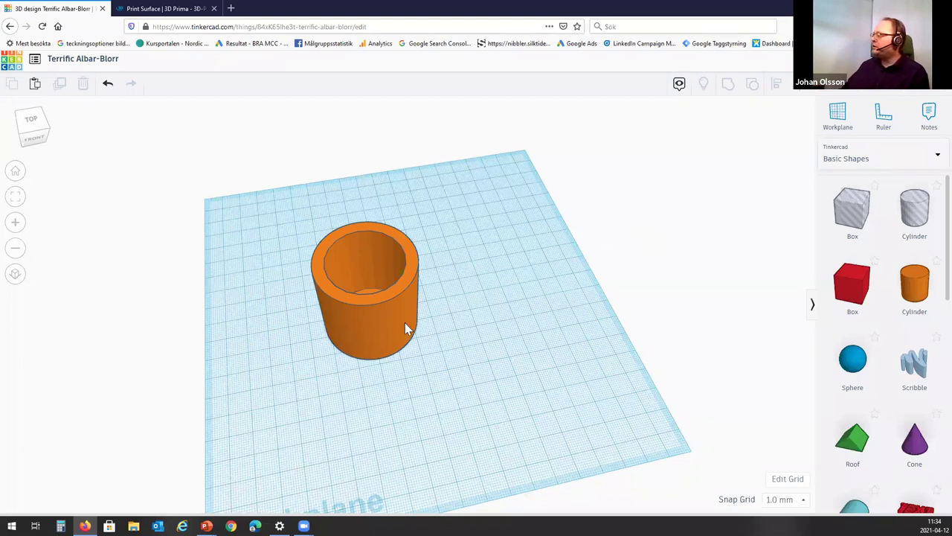
Select everything and delete the cup to clear the workplane
{"action": "key", "text": "ctrl+a"}
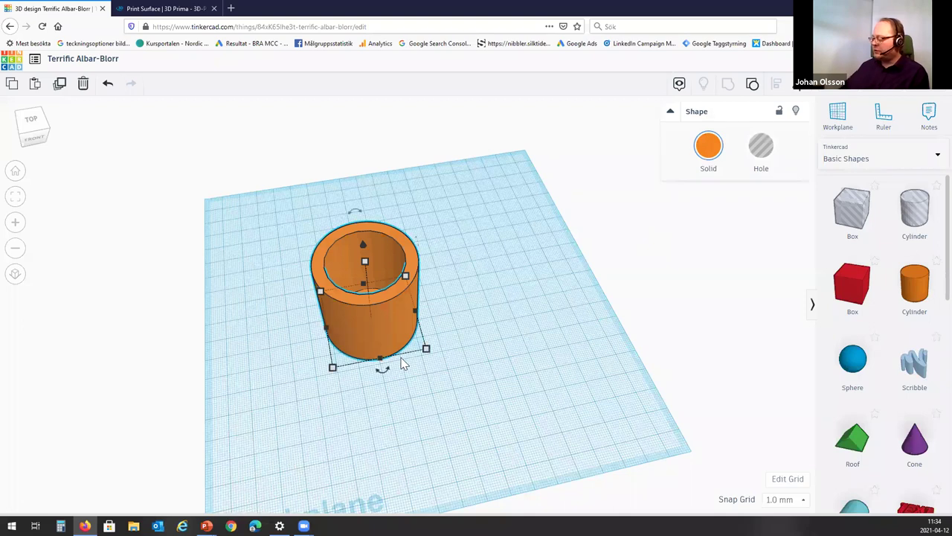
{"action": "key", "text": "Delete"}
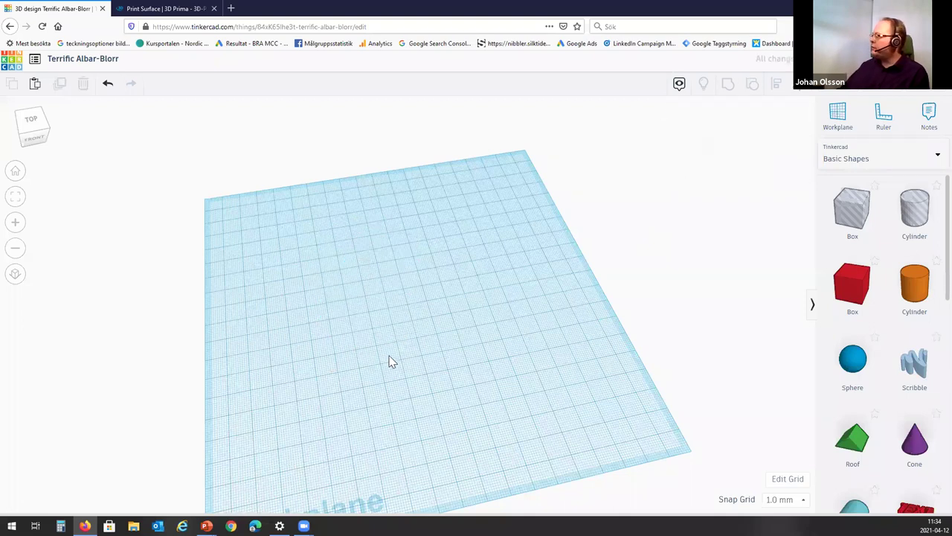
{"action": "right_click_drag", "start_coordinate": [283, 385], "coordinate": [259, 366]}
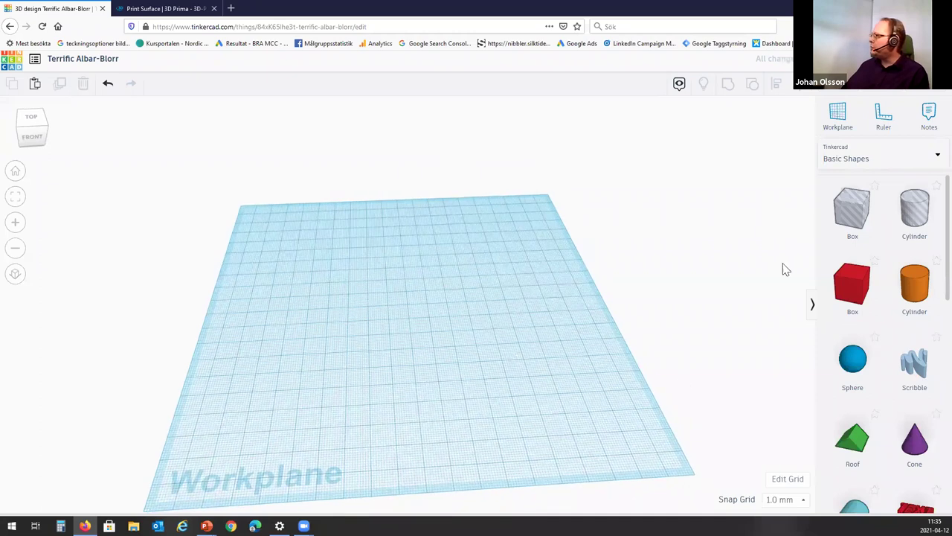
Place a solid box on the workplane and enlarge it into a wide, low slab covering much of the grid
{"action": "left_click_drag", "start_coordinate": [856, 288], "coordinate": [677, 403]}
{"action": "key", "text": "shift+Left"}
{"action": "key", "text": "shift+Left"}
{"action": "key", "text": "shift+Left"}
{"action": "key", "text": "shift+Left"}
{"action": "key", "text": "shift+Up"}
{"action": "key", "text": "shift+Up"}
{"action": "key", "text": "Right"}
{"action": "key", "text": "Right"}
{"action": "key", "text": "Right"}
{"action": "key", "text": "Right"}
{"action": "key", "text": "Right"}
{"action": "key", "text": "Right"}
{"action": "key", "text": "Right"}
{"action": "key", "text": "Right"}
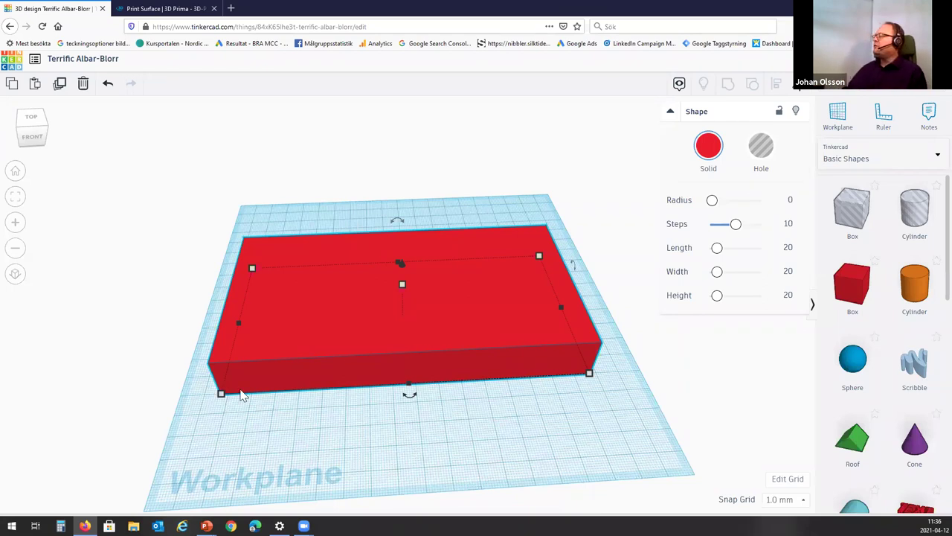
{"action": "left_click", "coordinate": [448, 430]}
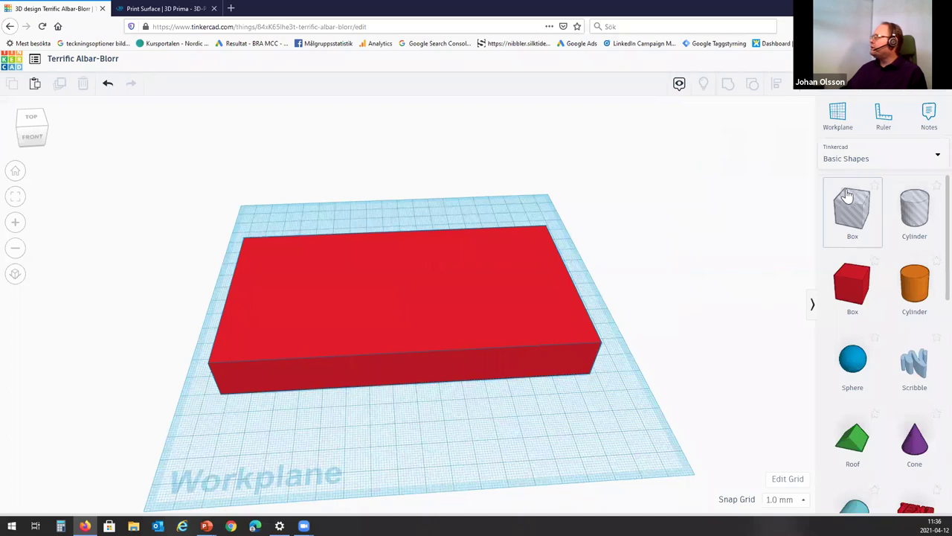
Place a hole box at the slab's back corner and raise it 2 mm above the workplane
{"action": "left_click_drag", "start_coordinate": [851, 211], "coordinate": [267, 278]}
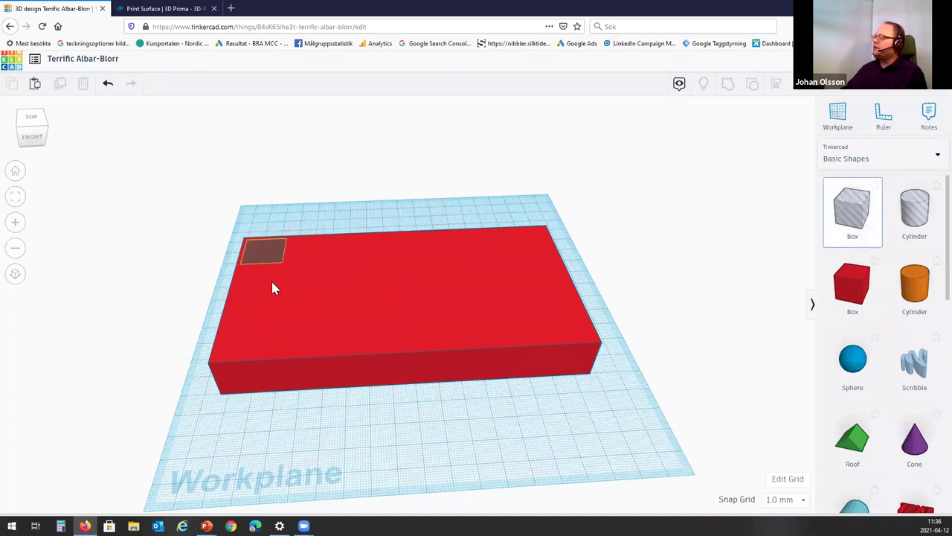
{"action": "left_click", "coordinate": [261, 249]}
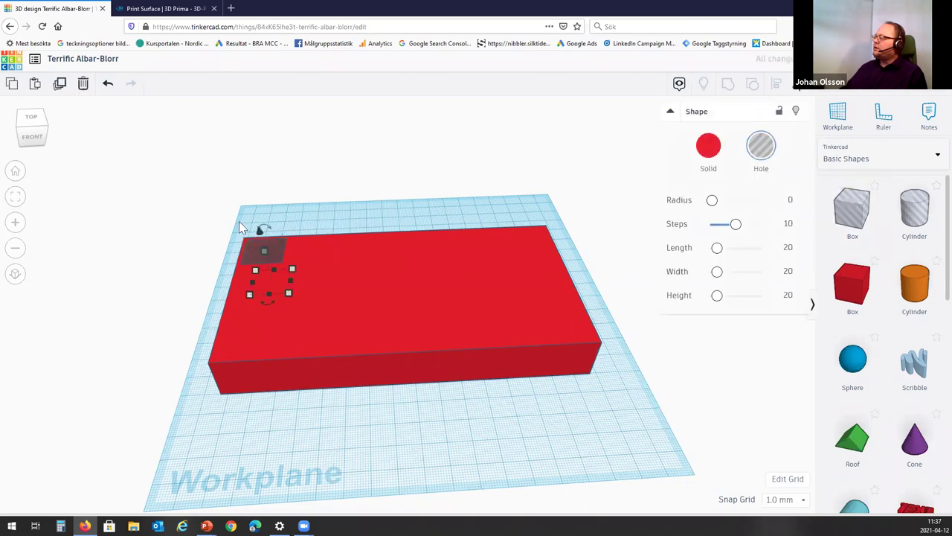
{"action": "left_click_drag", "start_coordinate": [261, 231], "coordinate": [259, 231]}
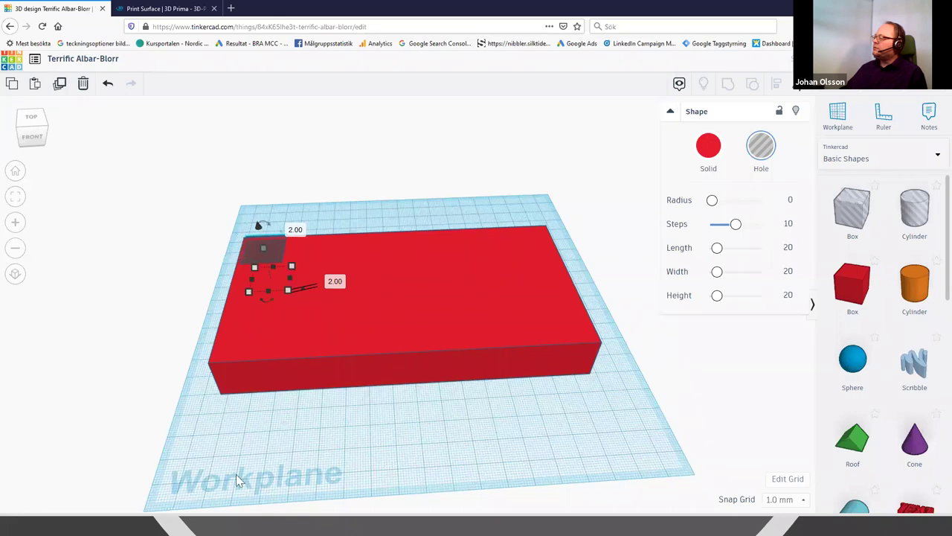
Set one side of the corner hole box to 20.9 mm
{"action": "right_click_drag", "start_coordinate": [306, 430], "coordinate": [422, 384]}
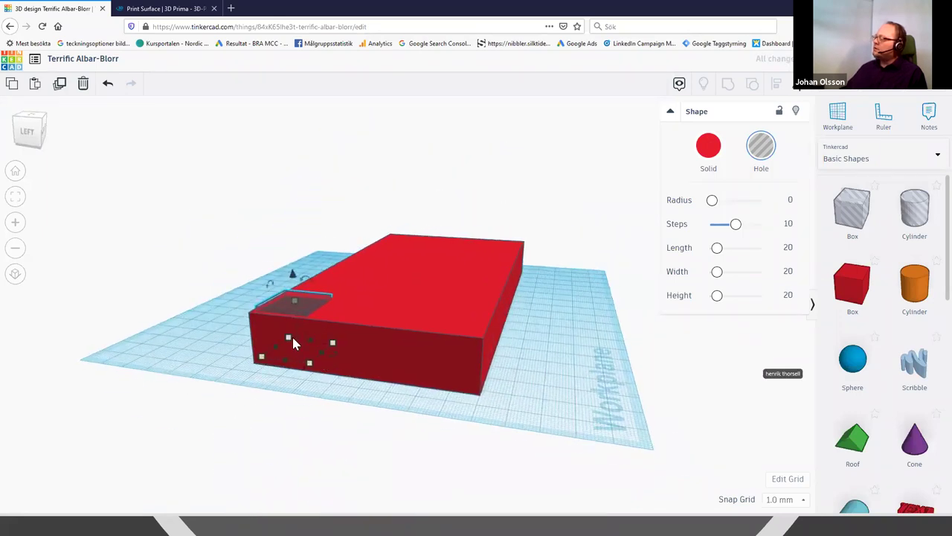
{"action": "scroll", "coordinate": [298, 355], "scroll_direction": "up", "scroll_amount": 4}
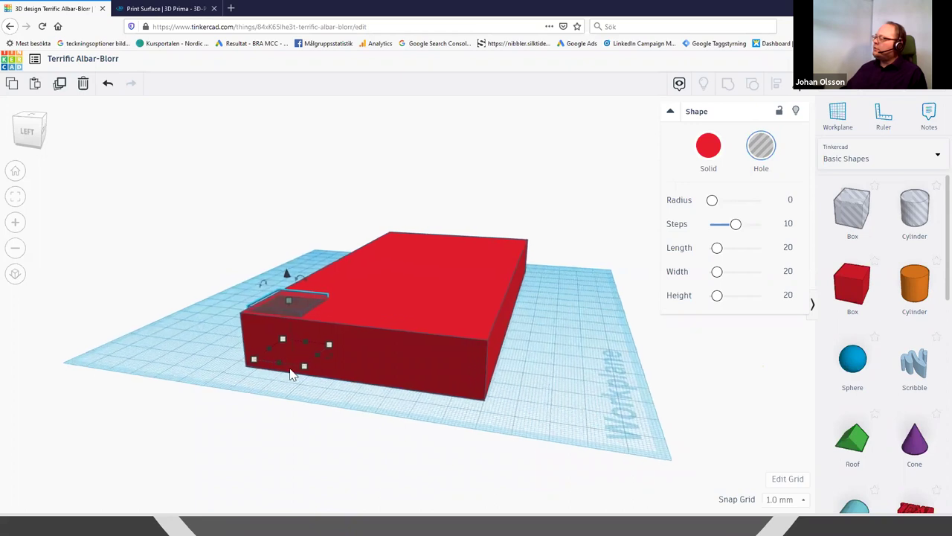
{"action": "right_click_drag", "start_coordinate": [227, 444], "coordinate": [135, 438]}
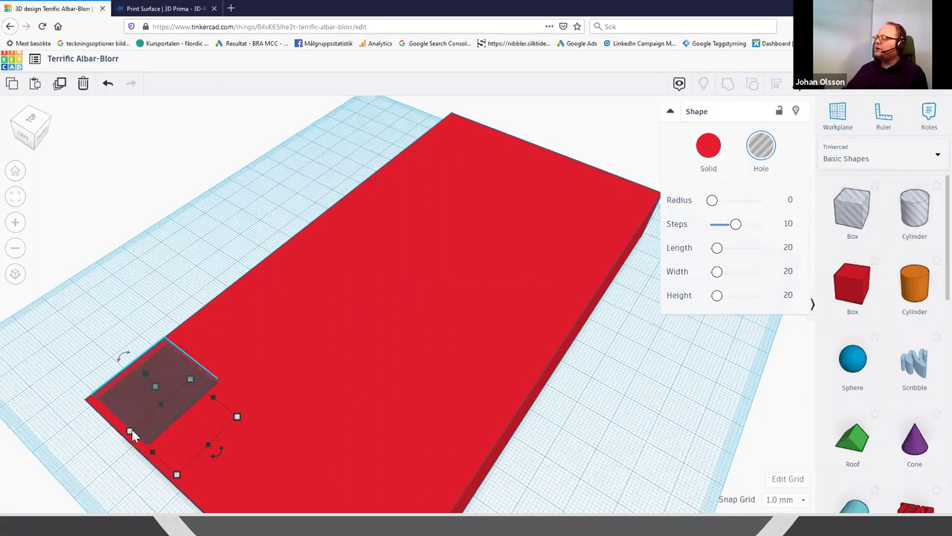
{"action": "mouse_move", "coordinate": [132, 430]}
{"action": "left_click", "coordinate": [134, 380]}
{"action": "type", "text": "20"}
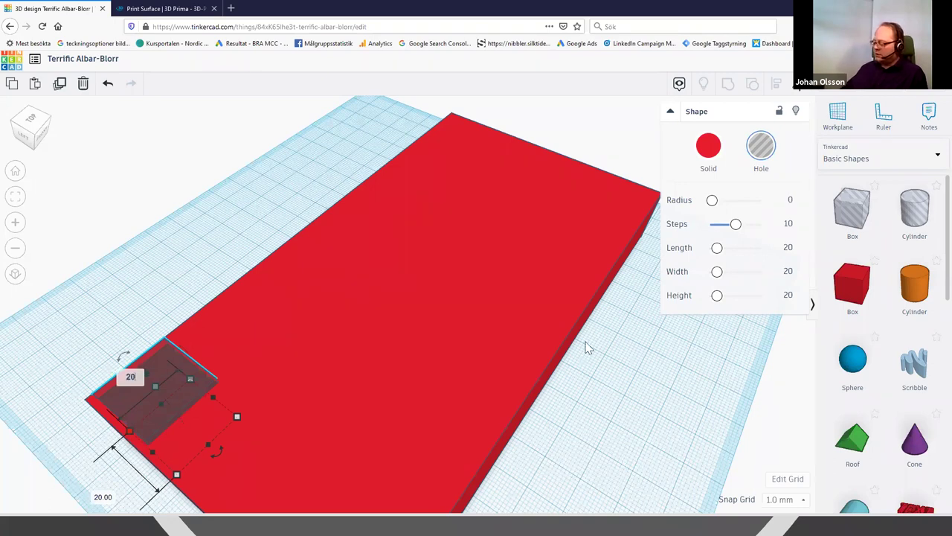
{"action": "type", "text": ".9"}
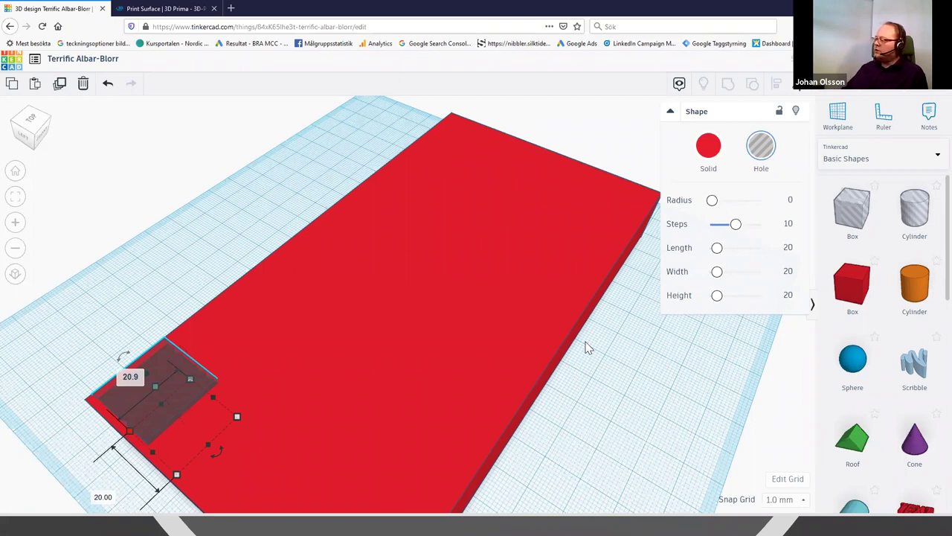
{"action": "key", "text": "Return"}
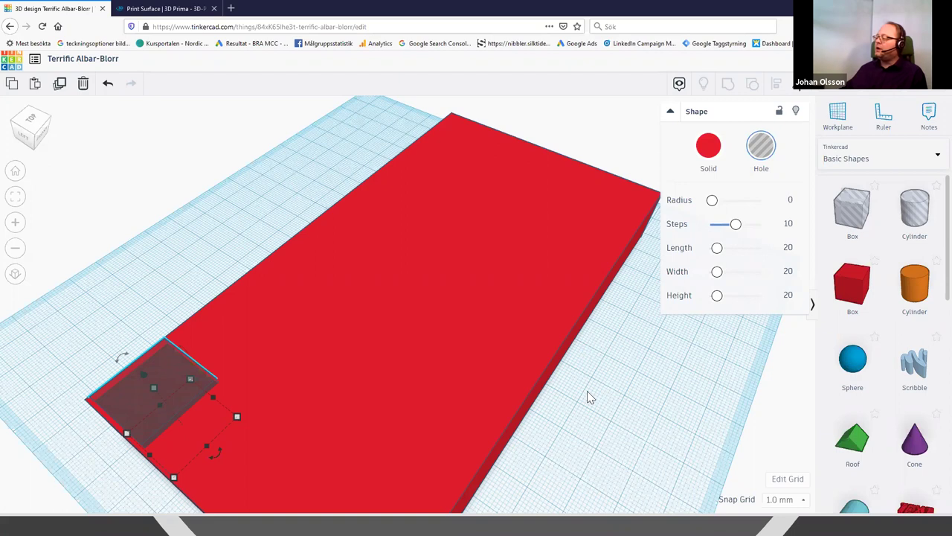
Check the corner hole box from the side and from below, and delete it
{"action": "right_click_drag", "start_coordinate": [65, 407], "coordinate": [156, 395]}
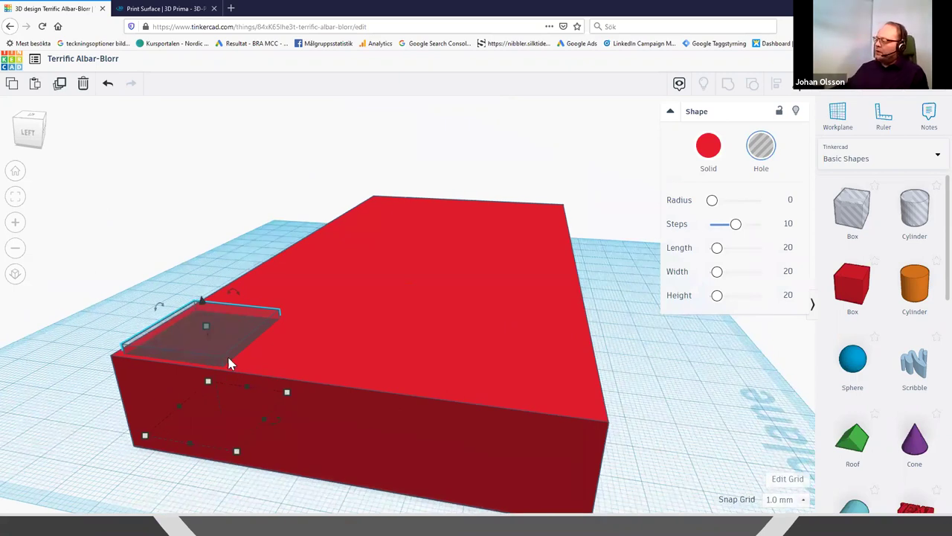
{"action": "mouse_move", "coordinate": [215, 354]}
{"action": "right_mouse_down"}
{"action": "mouse_move", "coordinate": [206, 417]}
{"action": "mouse_move", "coordinate": [210, 351]}
{"action": "right_mouse_up"}
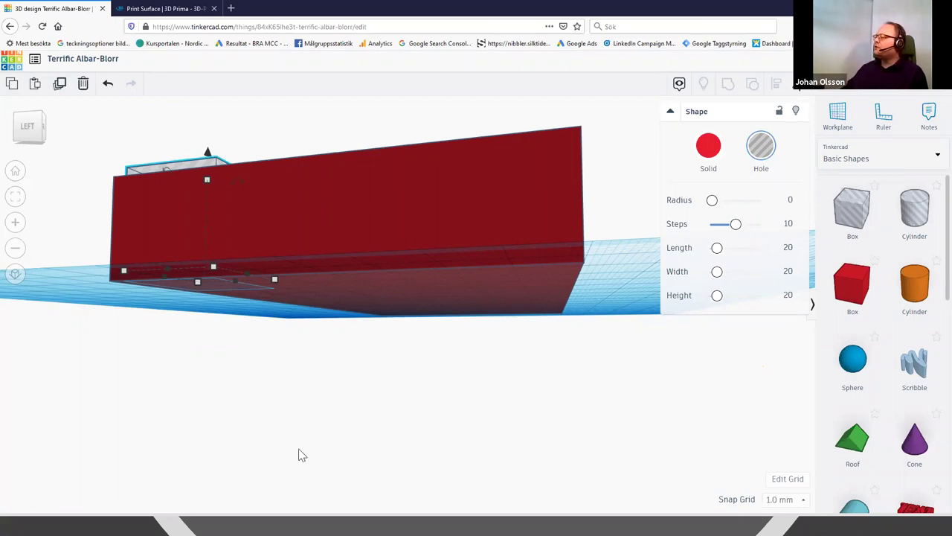
{"action": "key", "text": "f"}
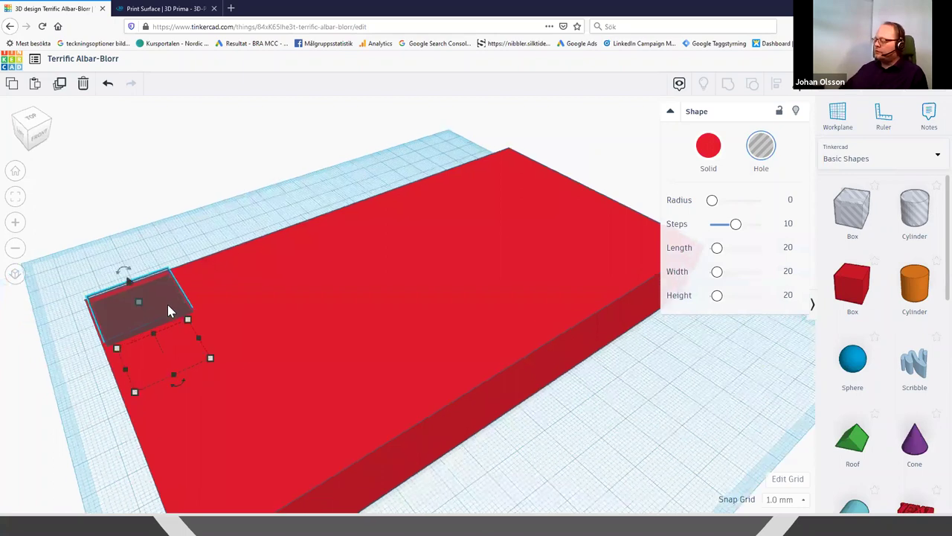
{"action": "key", "text": "Delete"}
Resize the red slab to 135 mm by 91 mm by its front corner and deselect it
{"action": "scroll", "coordinate": [310, 416], "scroll_direction": "down", "scroll_amount": 2}
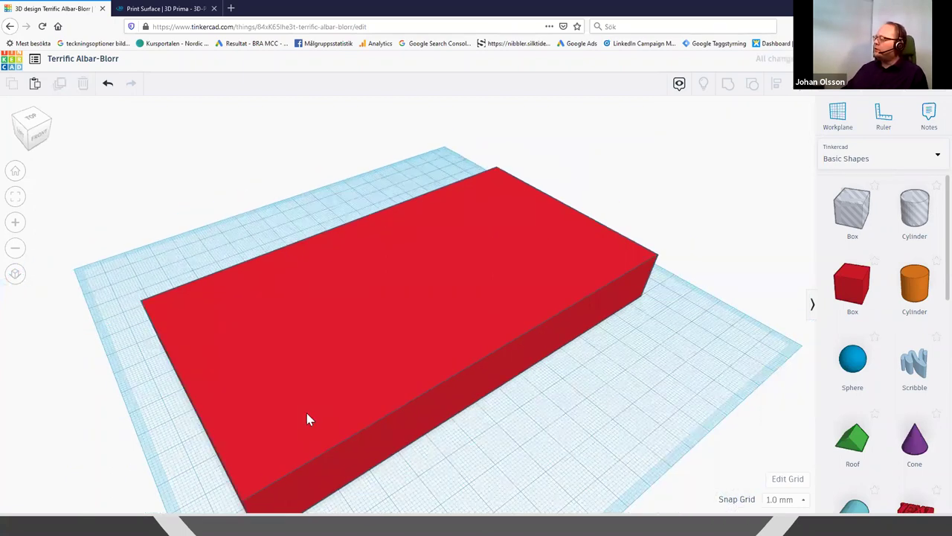
{"action": "scroll", "coordinate": [268, 442], "scroll_direction": "down", "scroll_amount": 2}
{"action": "left_click", "coordinate": [292, 497]}
{"action": "left_click_drag", "start_coordinate": [290, 494], "coordinate": [368, 468]}
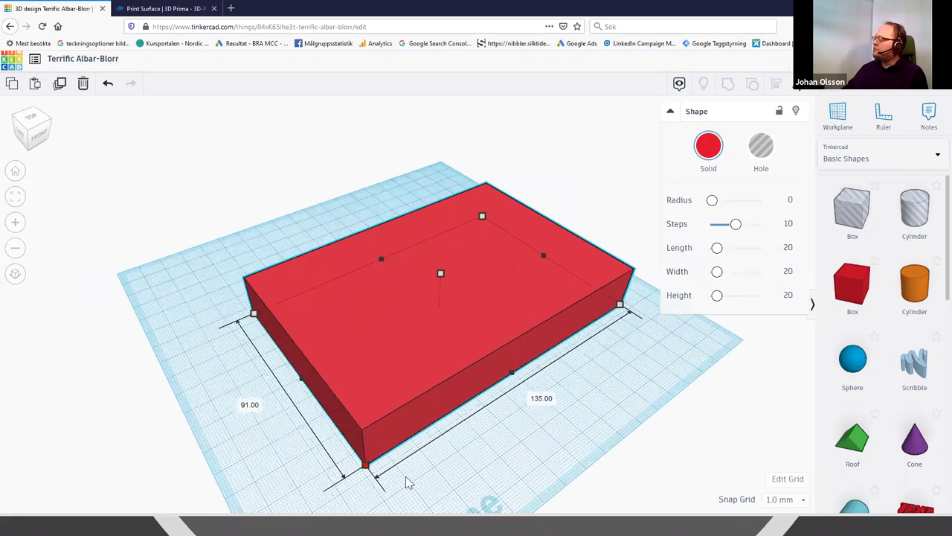
{"action": "left_click", "coordinate": [551, 473]}
{"action": "right_click_drag", "start_coordinate": [461, 467], "coordinate": [442, 453]}
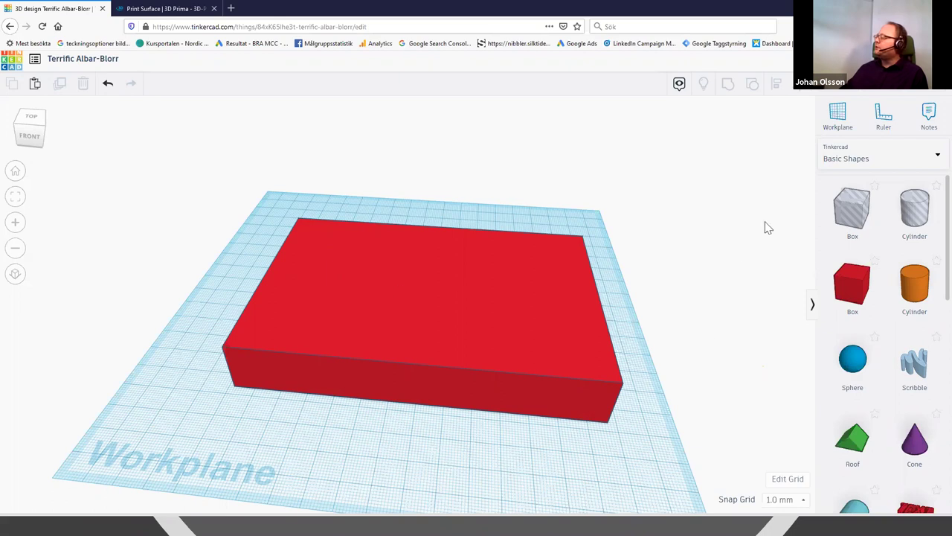
Place a hole box of about 149 mm by 82 mm over the slab, lower its top, and slide it lengthwise past both slab ends
{"action": "left_click_drag", "start_coordinate": [851, 218], "coordinate": [512, 407]}
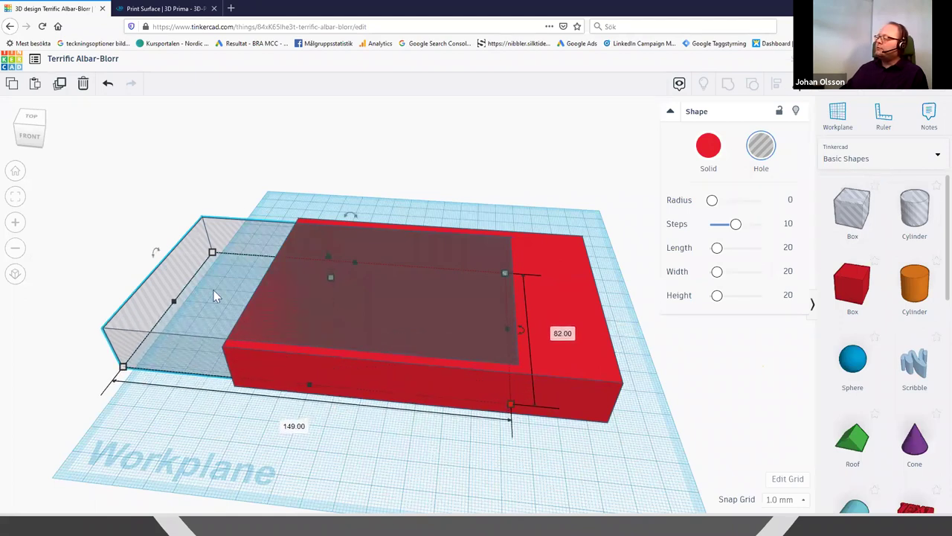
{"action": "left_click_drag", "start_coordinate": [332, 262], "coordinate": [331, 284]}
{"action": "key", "text": "shift+Right"}
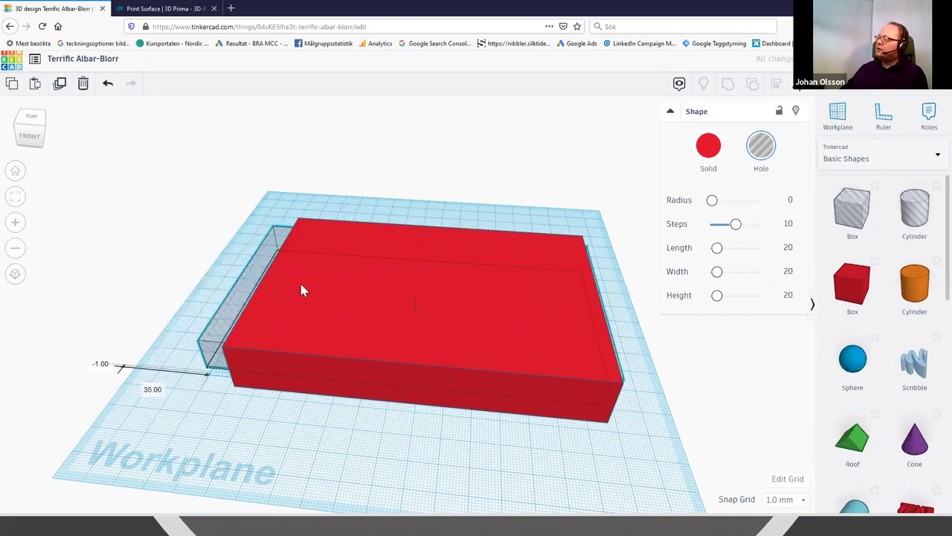
{"action": "key", "text": "Right"}
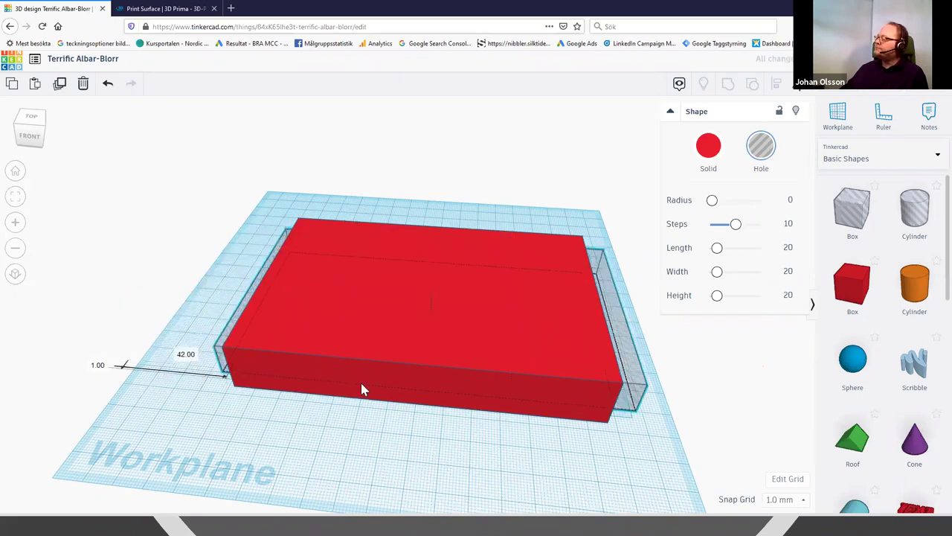
Examine the hole box's position within the red slab from the side, from below and from above
{"action": "left_click", "coordinate": [362, 386], "text": "shift"}
{"action": "right_click_drag", "start_coordinate": [179, 301], "coordinate": [138, 325]}
{"action": "right_click_drag", "start_coordinate": [230, 350], "coordinate": [293, 347]}
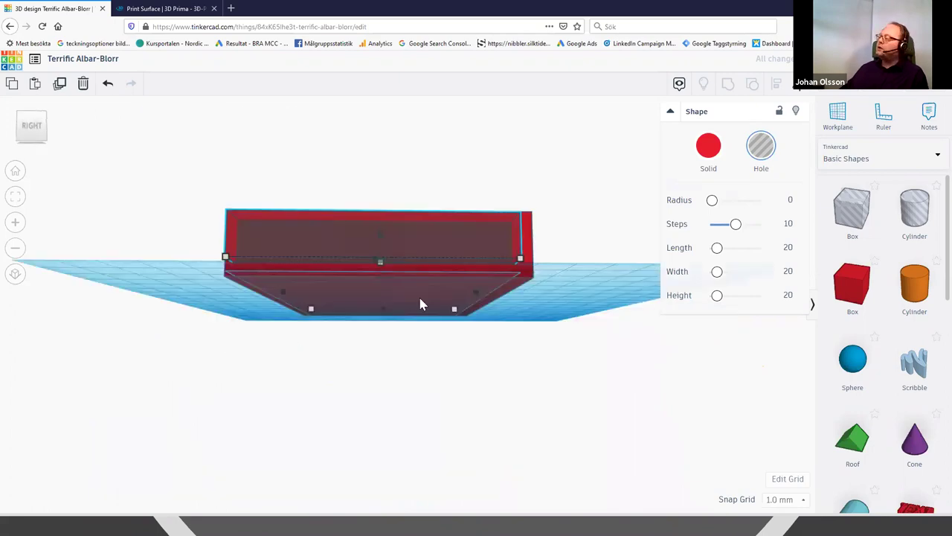
{"action": "left_click", "coordinate": [355, 272]}
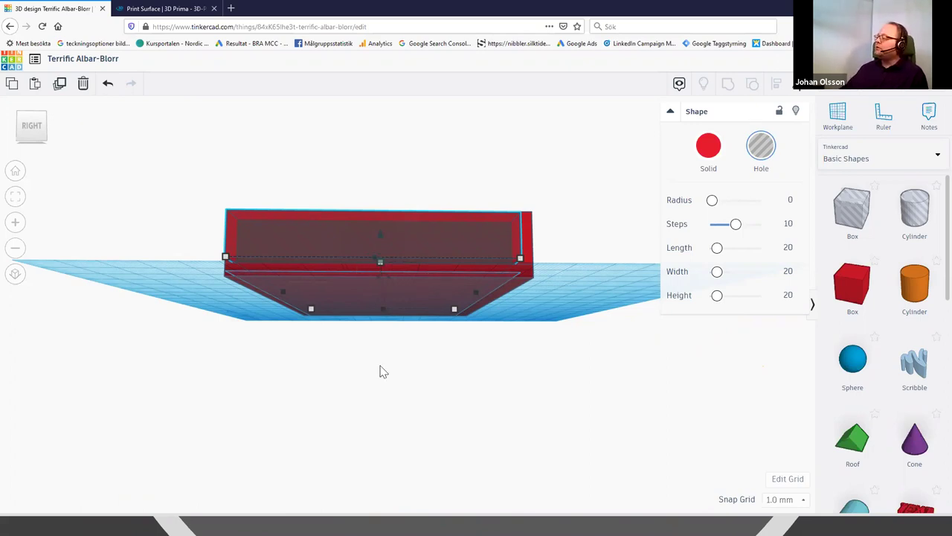
{"action": "right_click_drag", "start_coordinate": [310, 359], "coordinate": [255, 302]}
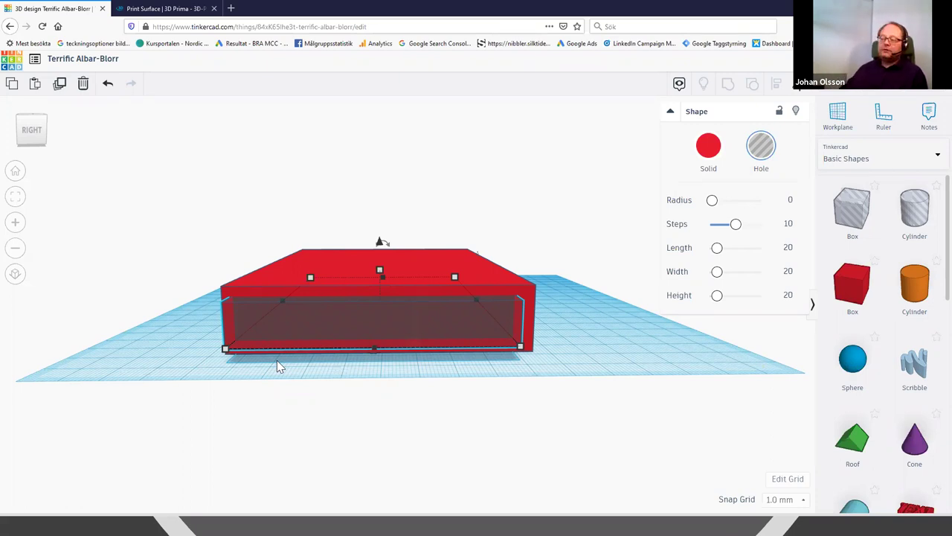
{"action": "right_click_drag", "start_coordinate": [251, 434], "coordinate": [493, 437]}
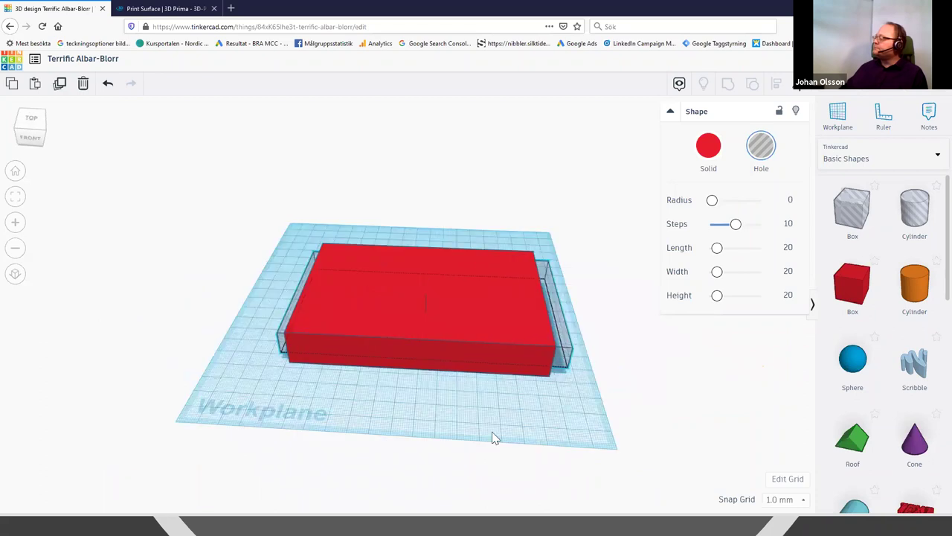
{"action": "left_click", "coordinate": [446, 349]}
{"action": "right_click_drag", "start_coordinate": [446, 350], "coordinate": [692, 342]}
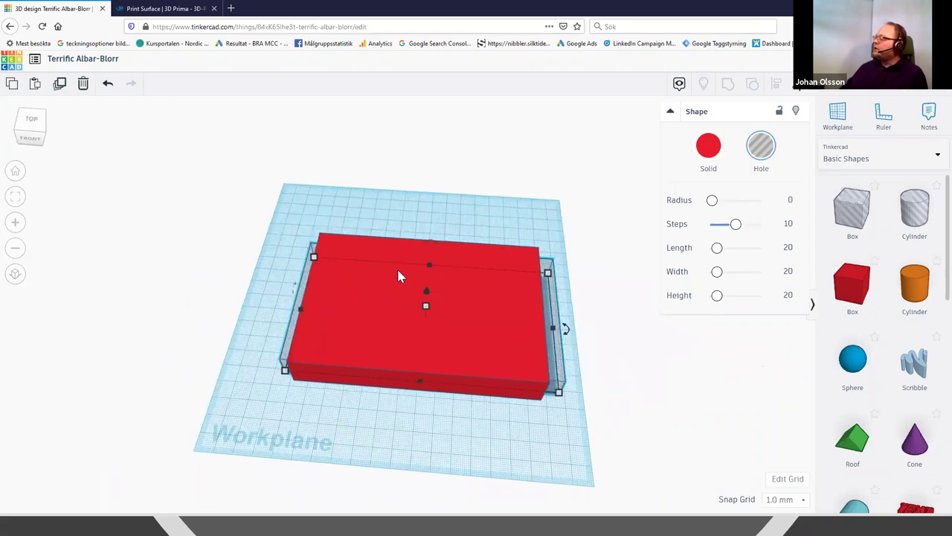
Delete the red slab and the long hole box to clear the workplane
{"action": "left_click", "coordinate": [419, 372]}
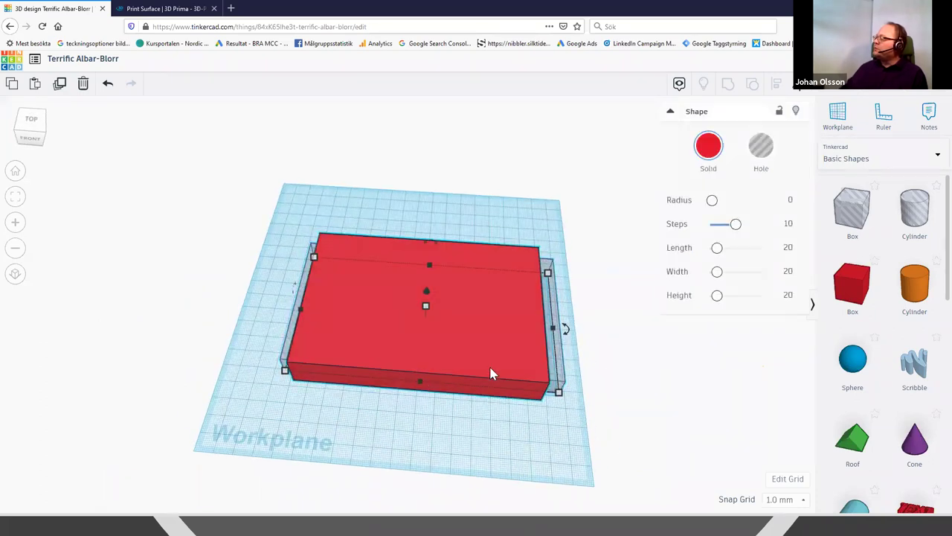
{"action": "scroll", "coordinate": [506, 438], "scroll_direction": "down", "scroll_amount": 3}
{"action": "right_click_drag", "start_coordinate": [487, 433], "coordinate": [603, 400]}
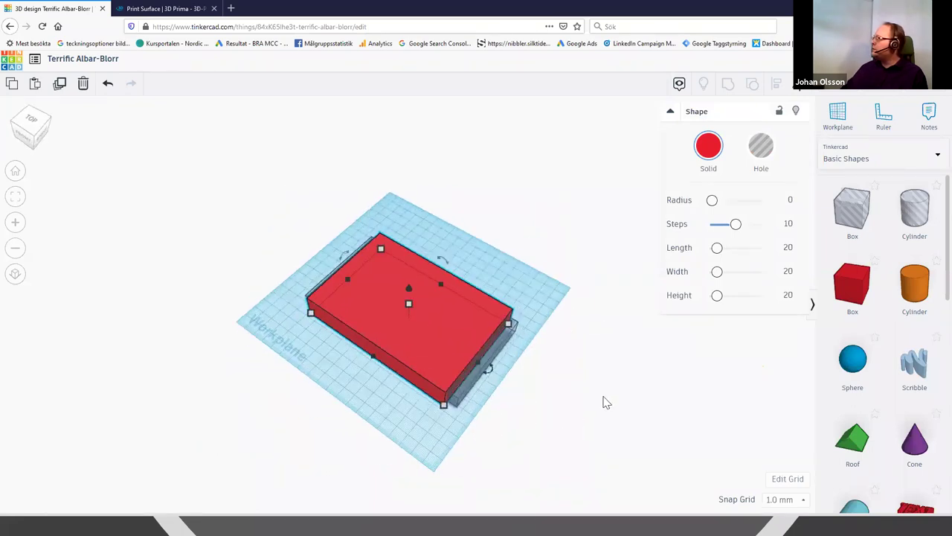
{"action": "key", "text": "Delete"}
{"action": "left_click", "coordinate": [429, 347]}
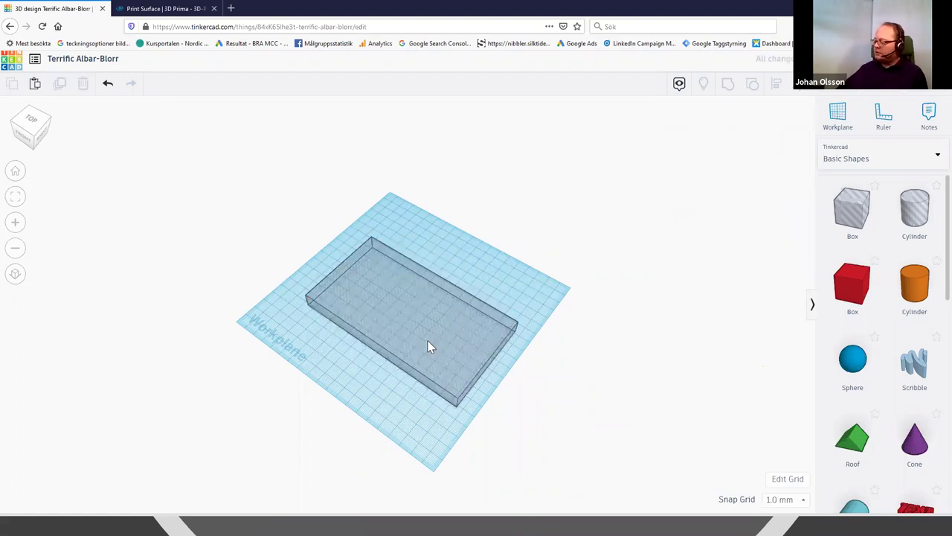
{"action": "key", "text": "Delete"}
Place a solid cylinder on the workplane and enlarge its base to about 47 mm by 43 mm
{"action": "left_click", "coordinate": [915, 284]}
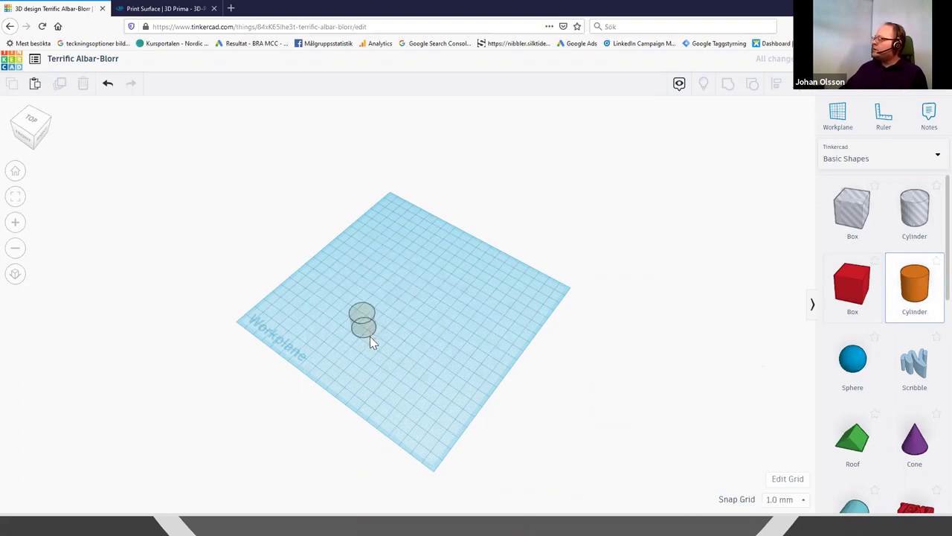
{"action": "left_click", "coordinate": [376, 316]}
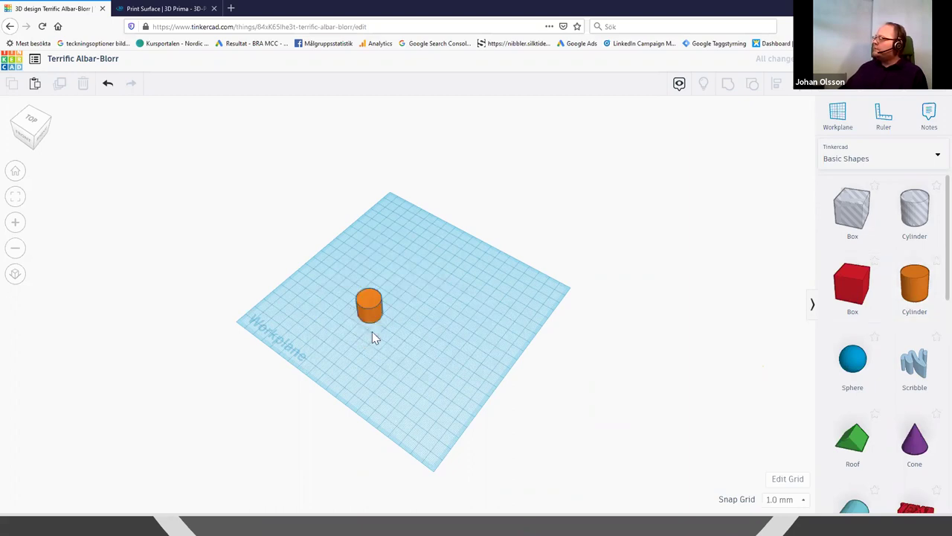
{"action": "left_click", "coordinate": [372, 331]}
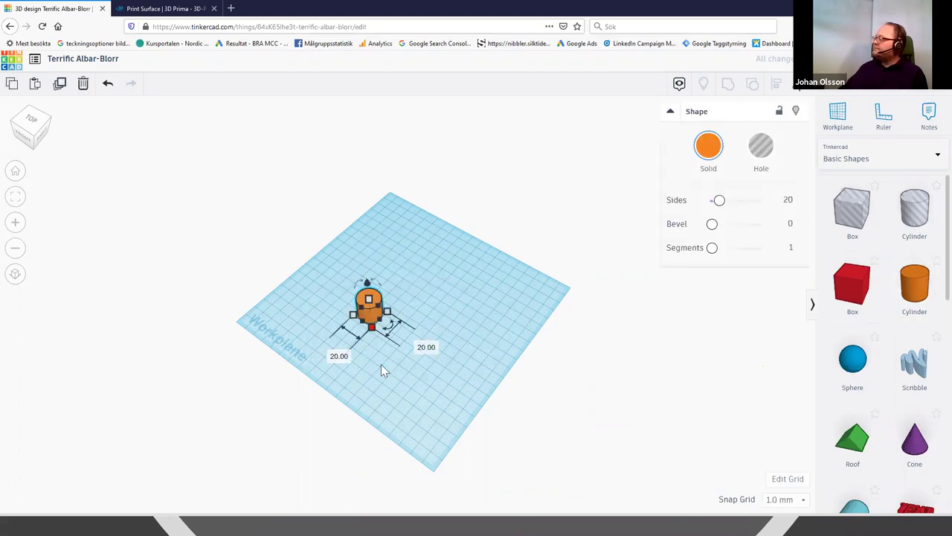
{"action": "left_click_drag", "start_coordinate": [372, 326], "coordinate": [379, 364]}
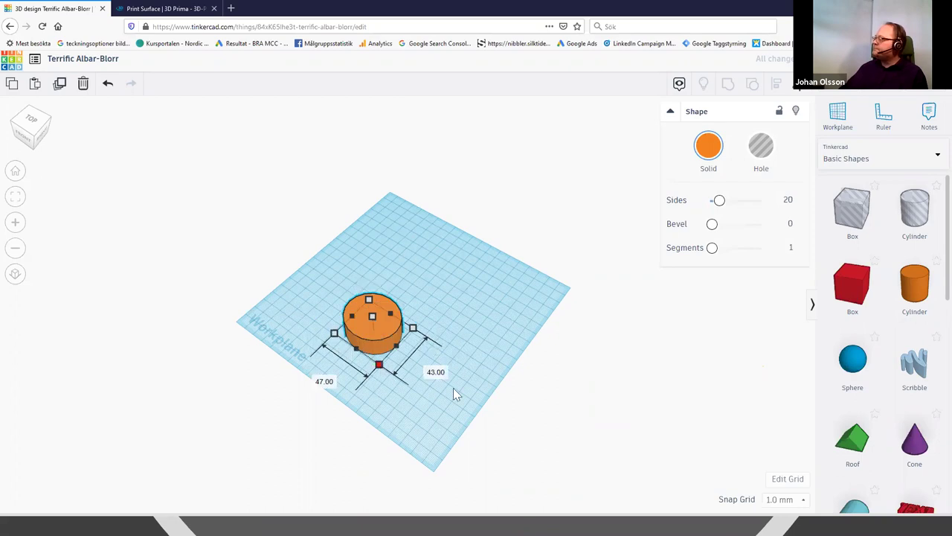
Duplicate the wide cylinder and raise the copy above the original, leaving a gap between the two
{"action": "left_click", "coordinate": [15, 86]}
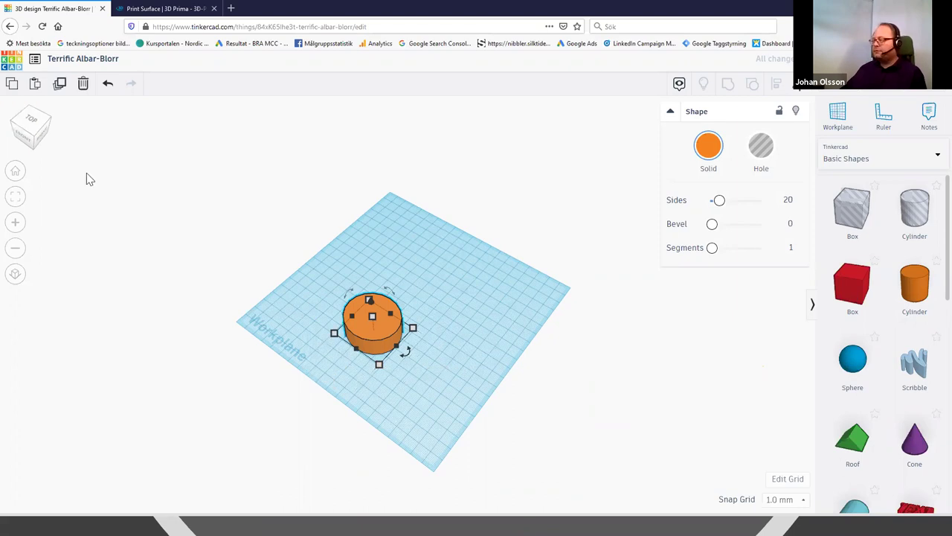
{"action": "left_click", "coordinate": [35, 87]}
{"action": "left_click", "coordinate": [395, 332]}
{"action": "left_click_drag", "start_coordinate": [406, 322], "coordinate": [420, 227]}
{"action": "left_click_drag", "start_coordinate": [418, 274], "coordinate": [371, 335]}
{"action": "scroll", "coordinate": [493, 419], "scroll_direction": "up", "scroll_amount": 1}
{"action": "right_click_drag", "start_coordinate": [494, 390], "coordinate": [466, 276]}
{"action": "right_click_drag", "start_coordinate": [448, 404], "coordinate": [346, 200]}
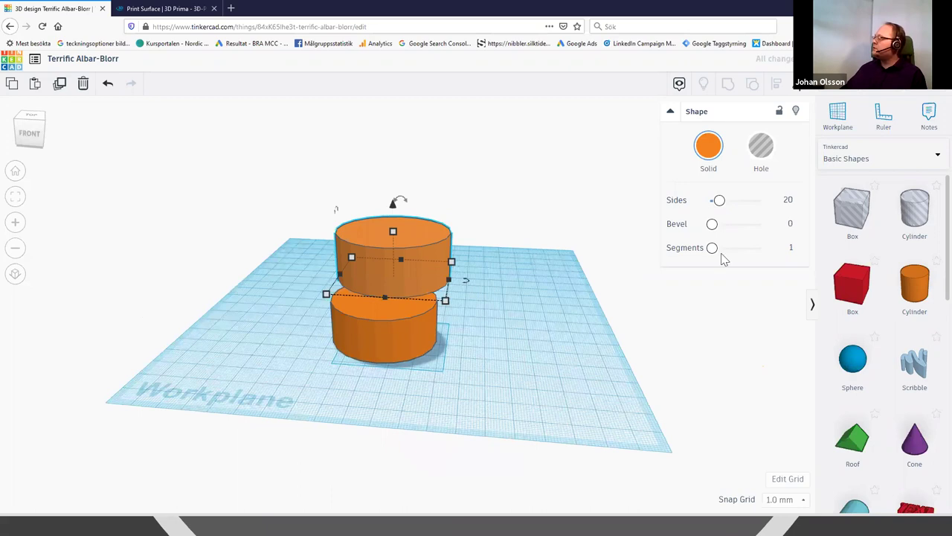
Align the two wide cylinders on their shared centre so they stack concentrically, and deselect them
{"action": "key", "text": "ctrl+a"}
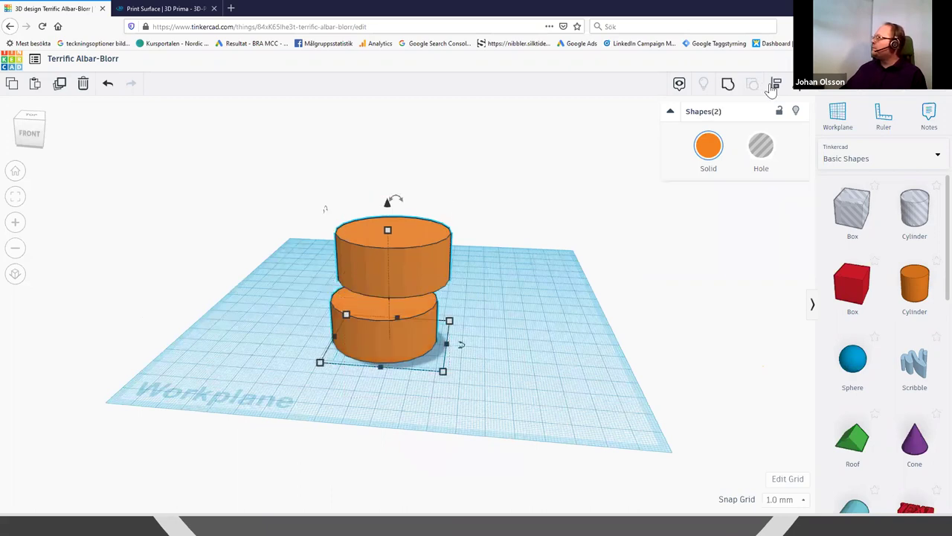
{"action": "left_click", "coordinate": [775, 84]}
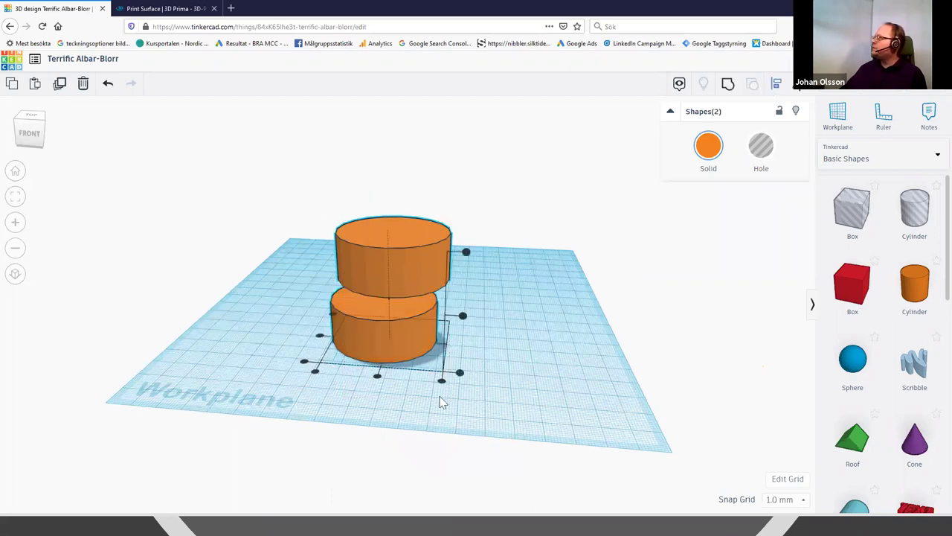
{"action": "left_click", "coordinate": [376, 377]}
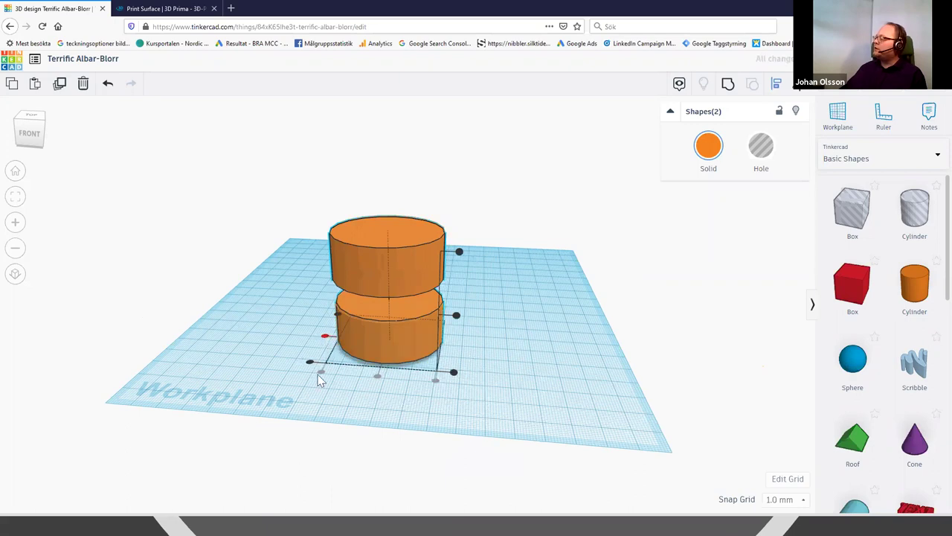
{"action": "left_click", "coordinate": [772, 311]}
Add a narrow solid cylinder 48 mm tall and centre it with the two wide cylinders in both horizontal directions
{"action": "left_click_drag", "start_coordinate": [914, 283], "coordinate": [498, 236]}
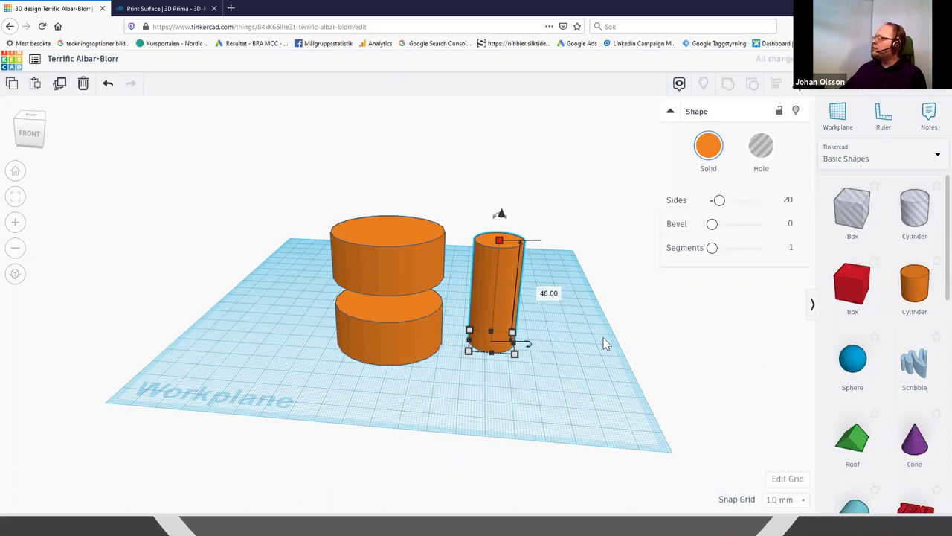
{"action": "left_click_drag", "start_coordinate": [595, 374], "coordinate": [262, 225]}
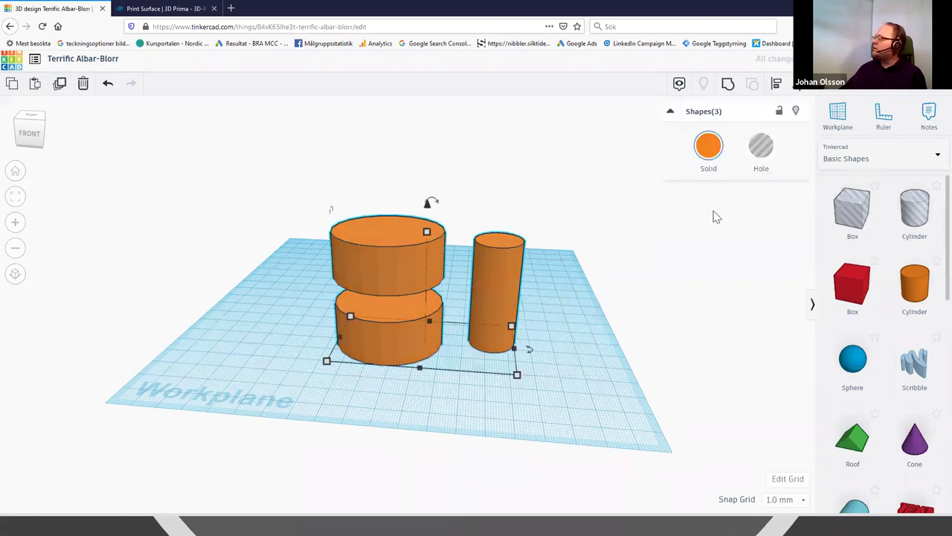
{"action": "left_click", "coordinate": [419, 377]}
{"action": "left_click", "coordinate": [360, 341]}
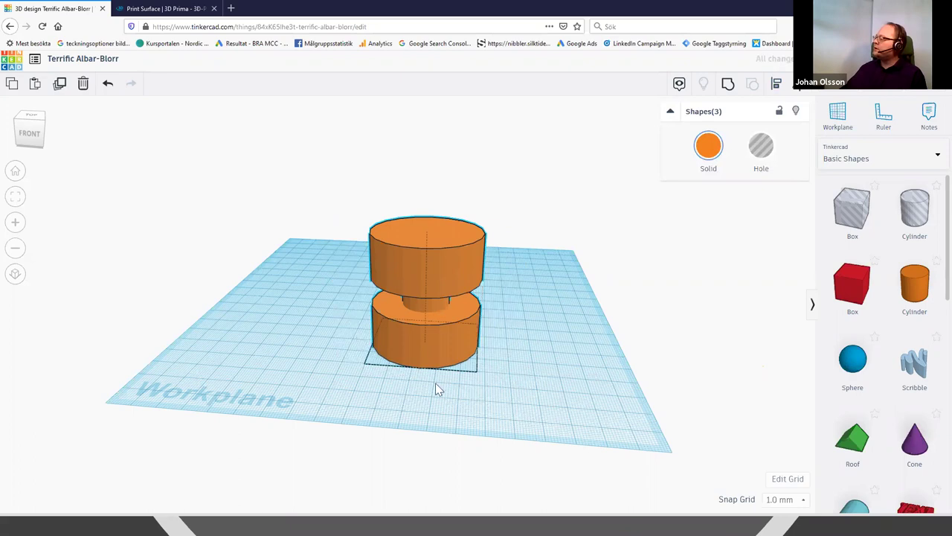
Group the two wide cylinders and the narrow core into one object
{"action": "right_click_drag", "start_coordinate": [436, 383], "coordinate": [417, 386]}
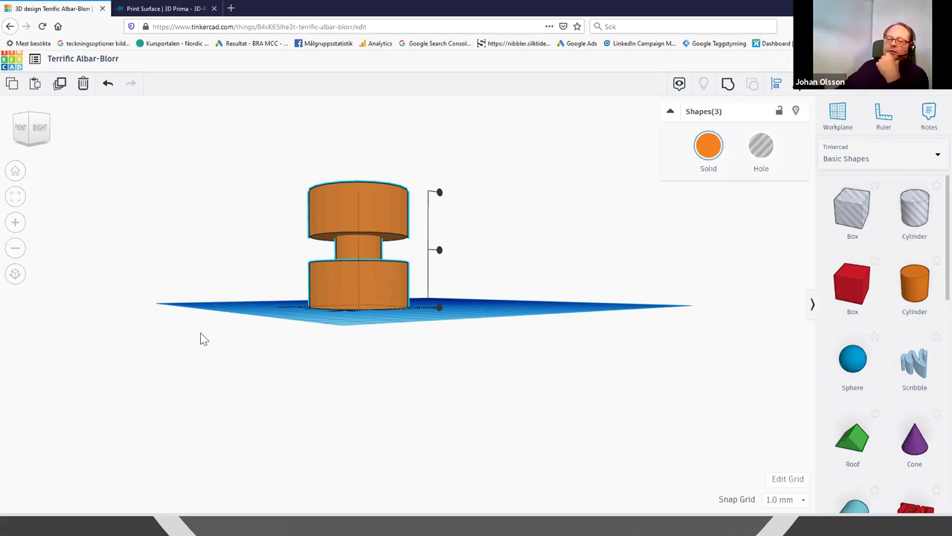
{"action": "right_click_drag", "start_coordinate": [251, 374], "coordinate": [334, 427]}
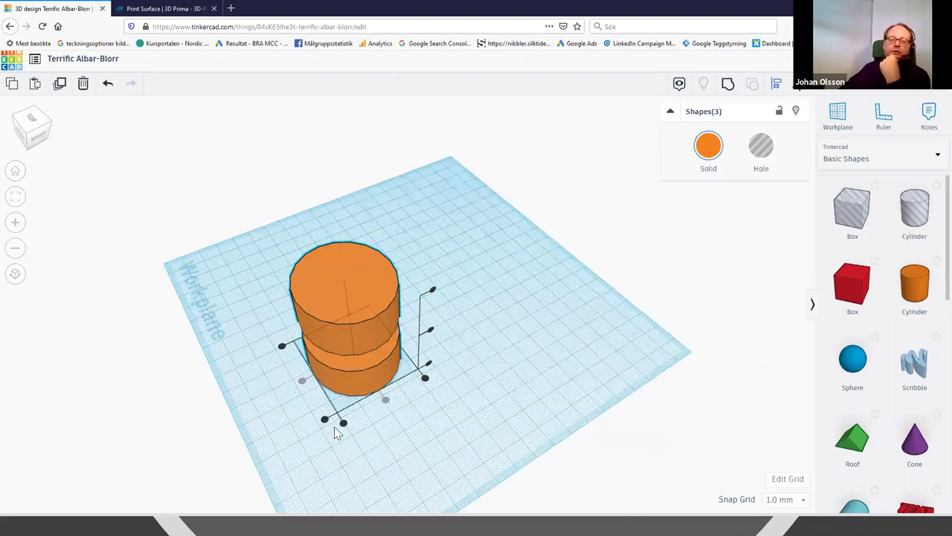
{"action": "right_click_drag", "start_coordinate": [494, 374], "coordinate": [521, 361]}
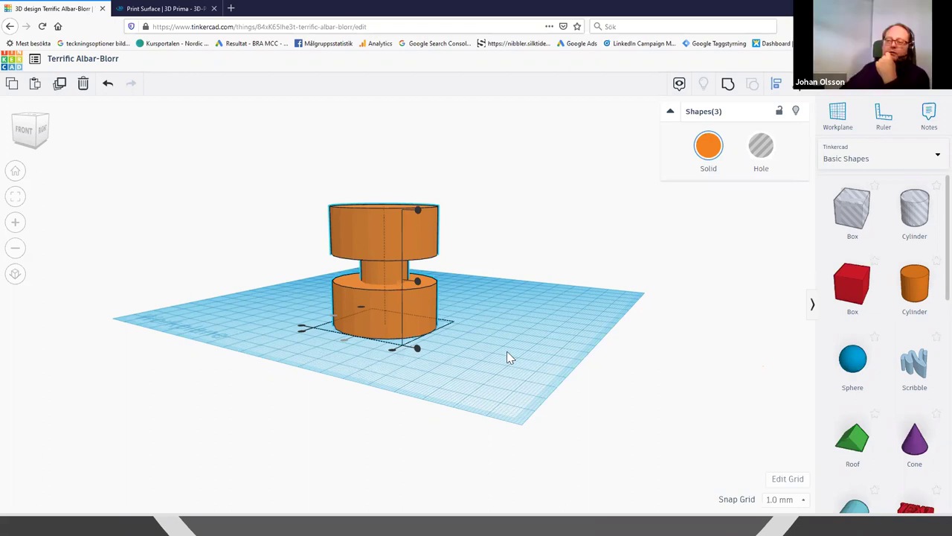
{"action": "left_click_drag", "start_coordinate": [523, 390], "coordinate": [238, 300]}
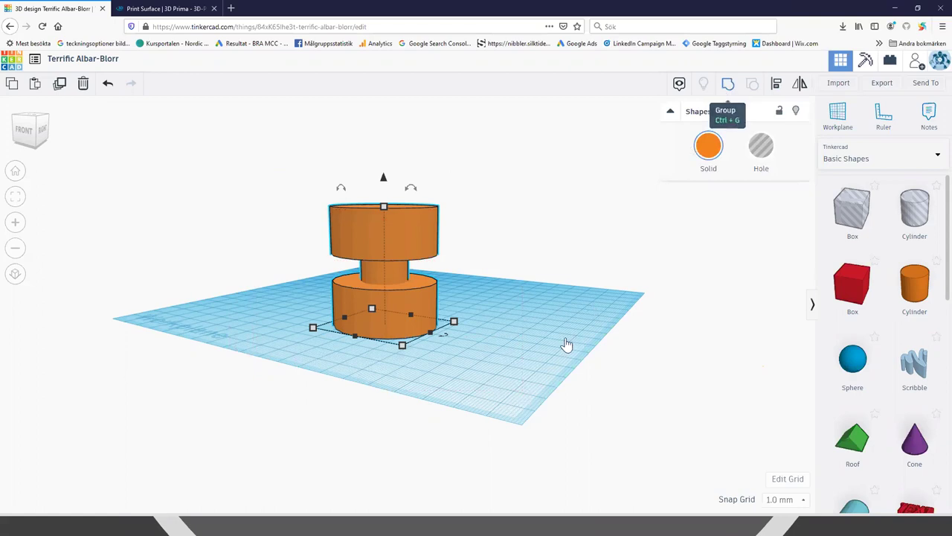
{"action": "key", "text": "ctrl+g"}
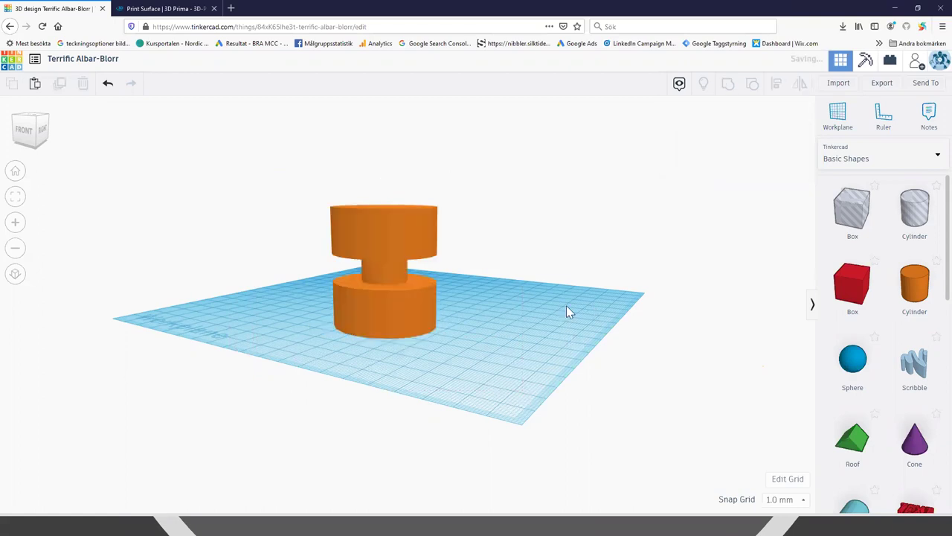
Rotate the grouped cylinders 90° onto their side and deselect them
{"action": "left_click", "coordinate": [440, 324]}
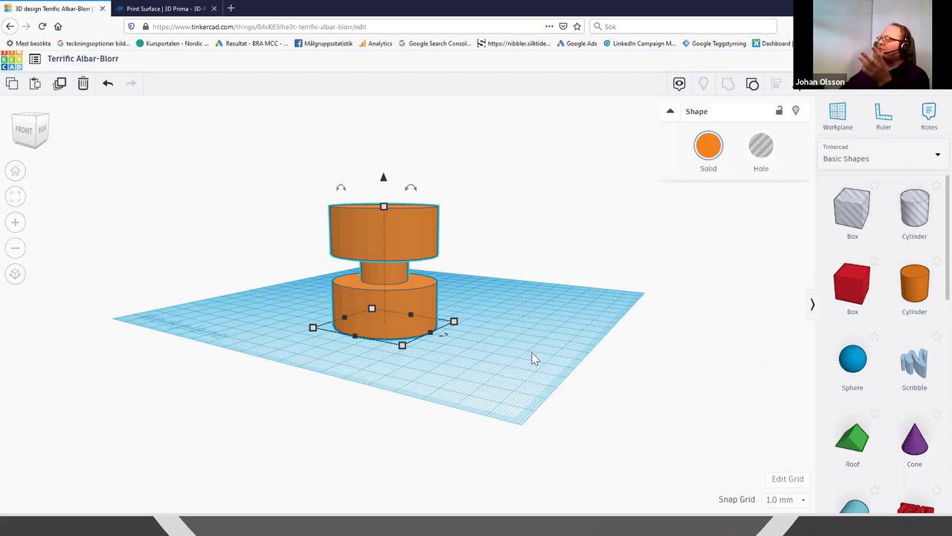
{"action": "right_click_drag", "start_coordinate": [486, 397], "coordinate": [548, 410]}
{"action": "right_click_drag", "start_coordinate": [479, 220], "coordinate": [448, 199]}
{"action": "left_click_drag", "start_coordinate": [437, 195], "coordinate": [508, 287]}
{"action": "left_click_drag", "start_coordinate": [521, 346], "coordinate": [533, 387]}
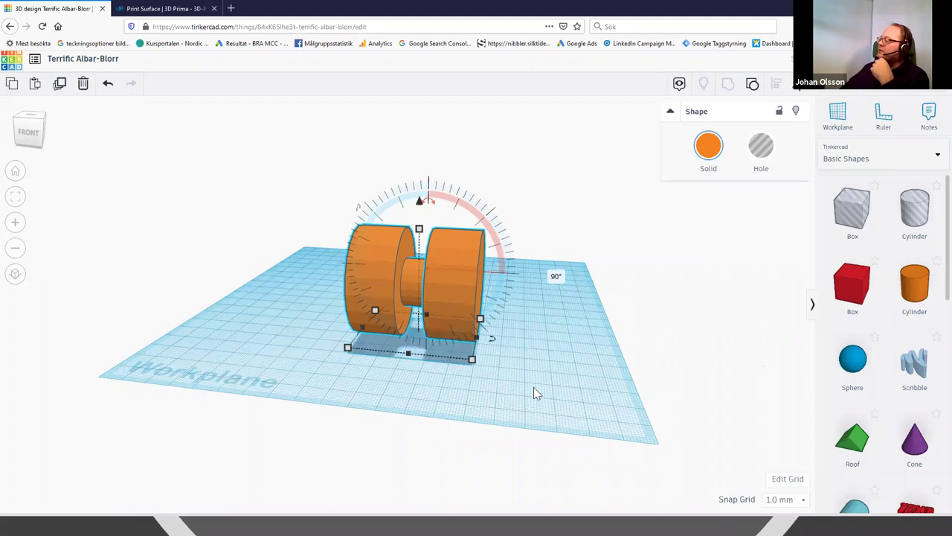
{"action": "left_click", "coordinate": [648, 360]}
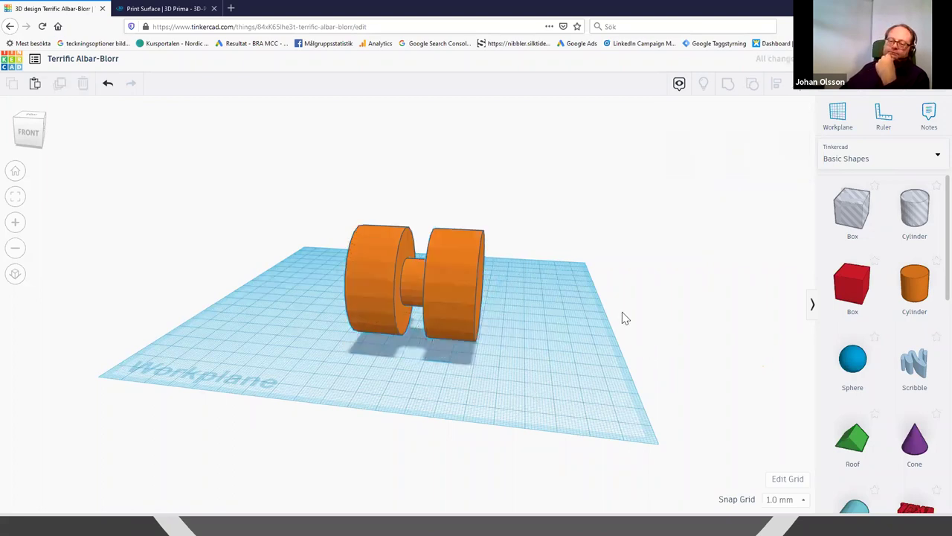